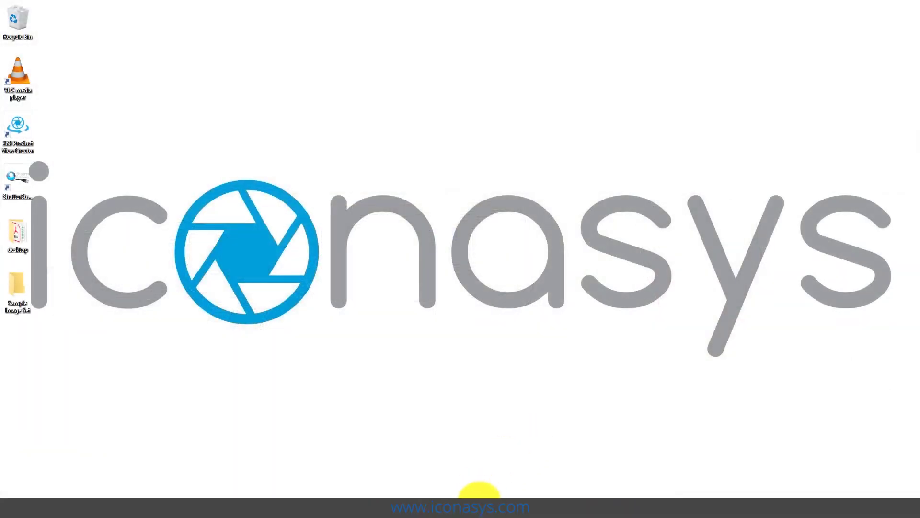
# Launch ShutterStream 360 from the desktop shortcut to show the live view of Buzz Lightyear.
pyautogui.click(481, 496)
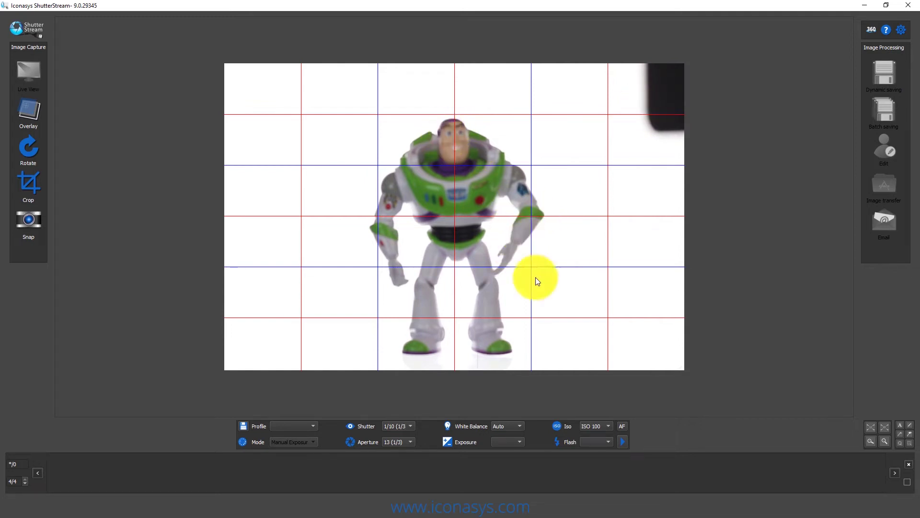
# Switch to manual focus and refine it on the magnified chest badge with the <<, <, > buttons.
pyautogui.click(623, 426)
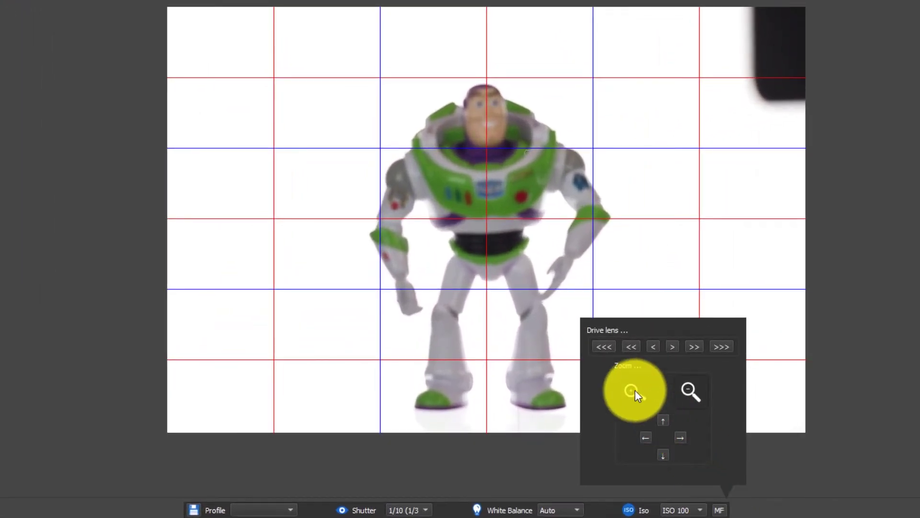
pyautogui.click(631, 388)
pyautogui.click(635, 347)
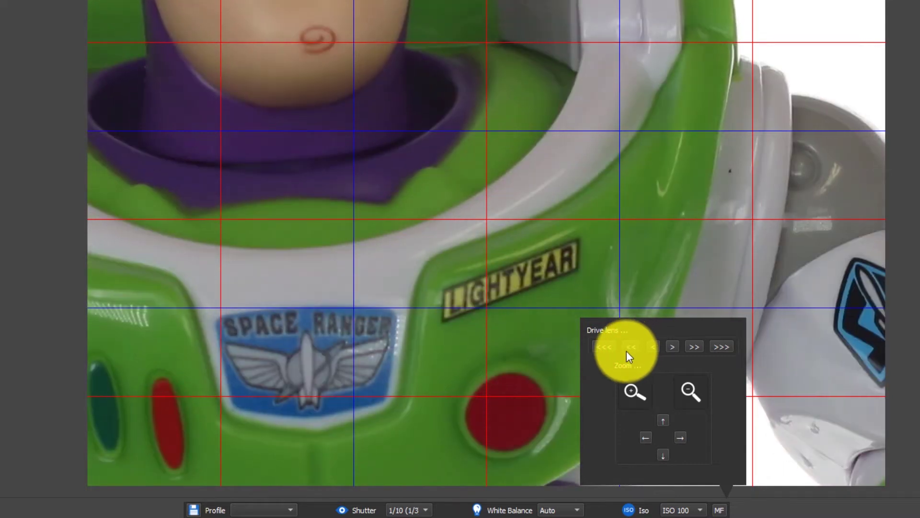
pyautogui.click(652, 347)
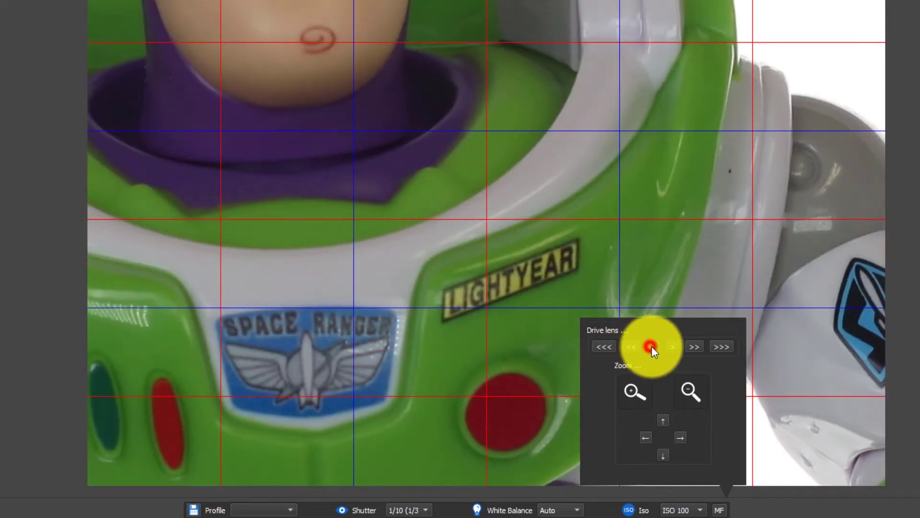
pyautogui.click(671, 347)
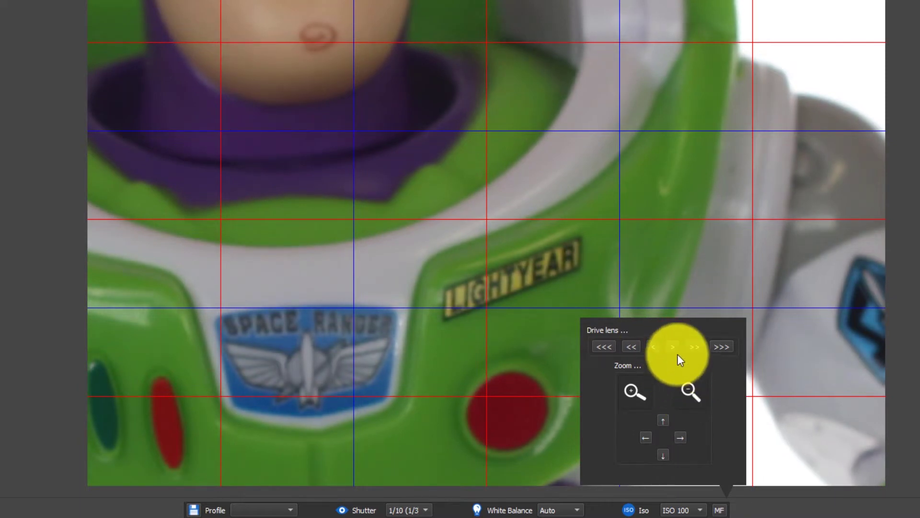
pyautogui.click(674, 346)
pyautogui.click(688, 398)
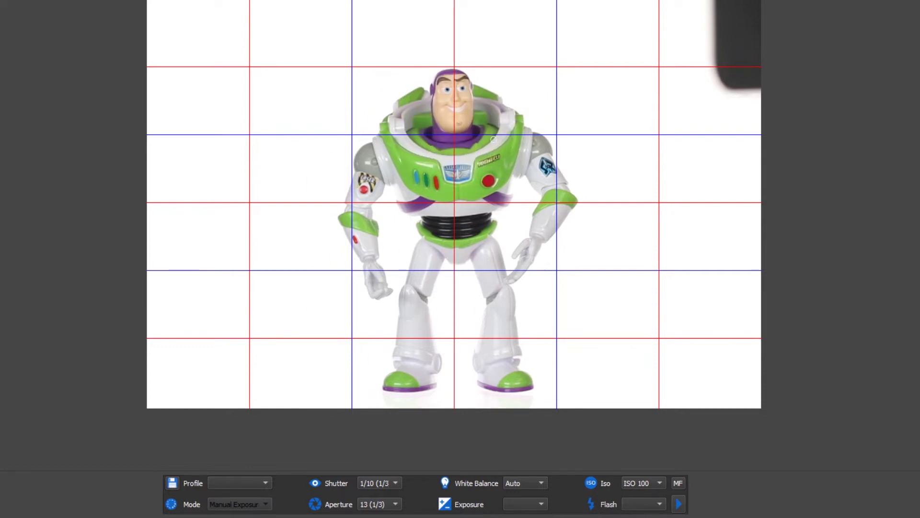
pyautogui.click(383, 482)
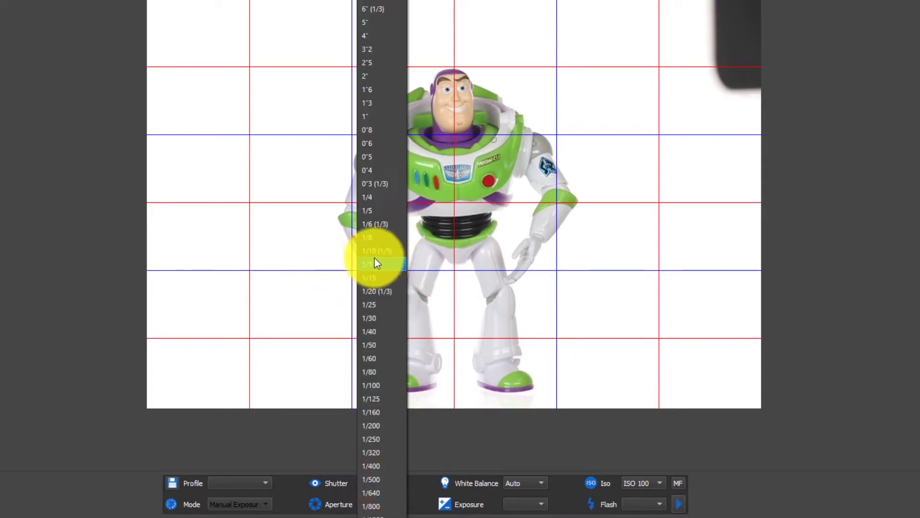
pyautogui.click(401, 171)
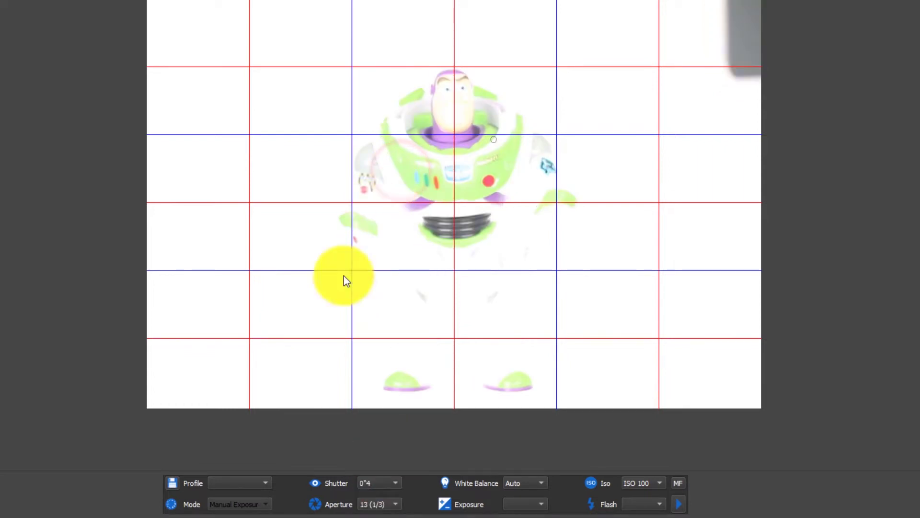
pyautogui.click(383, 483)
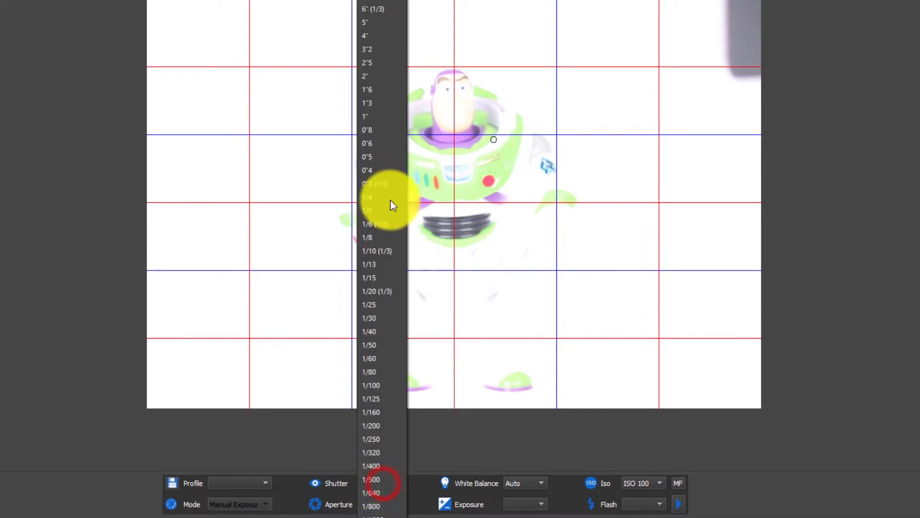
pyautogui.click(363, 284)
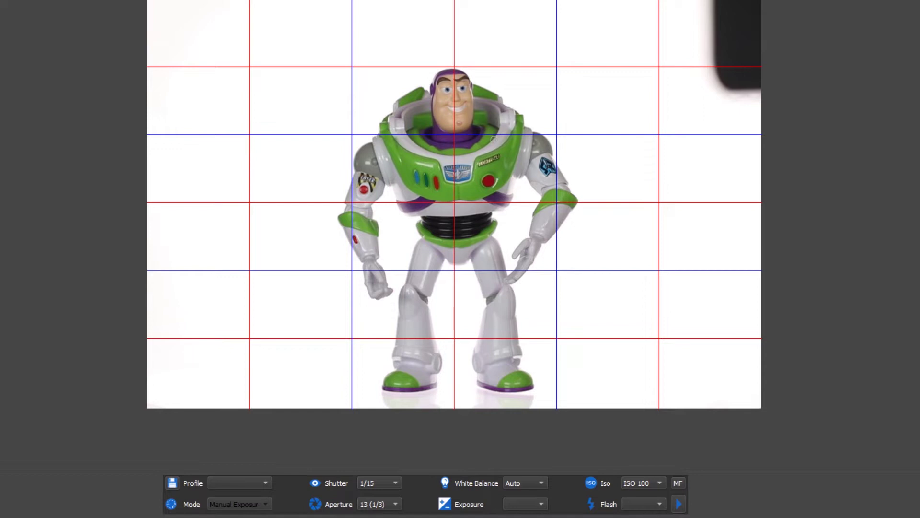
pyautogui.click(387, 482)
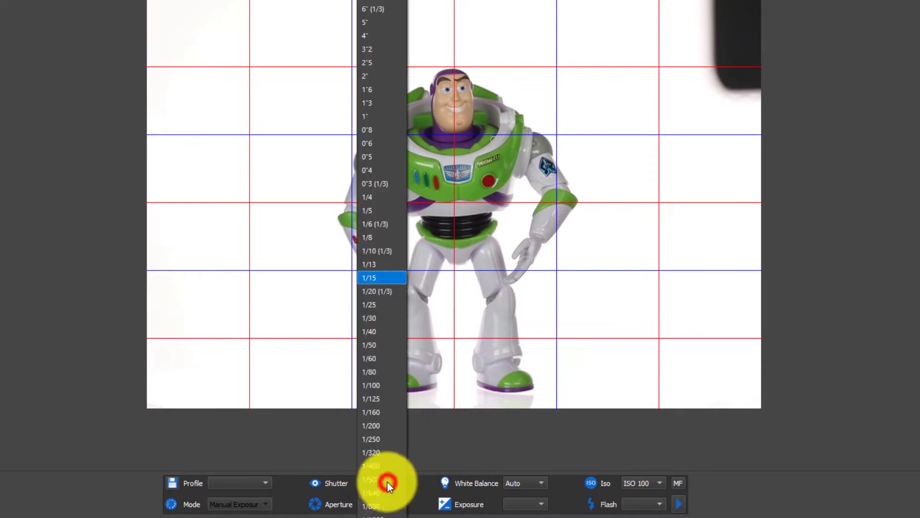
pyautogui.click(380, 253)
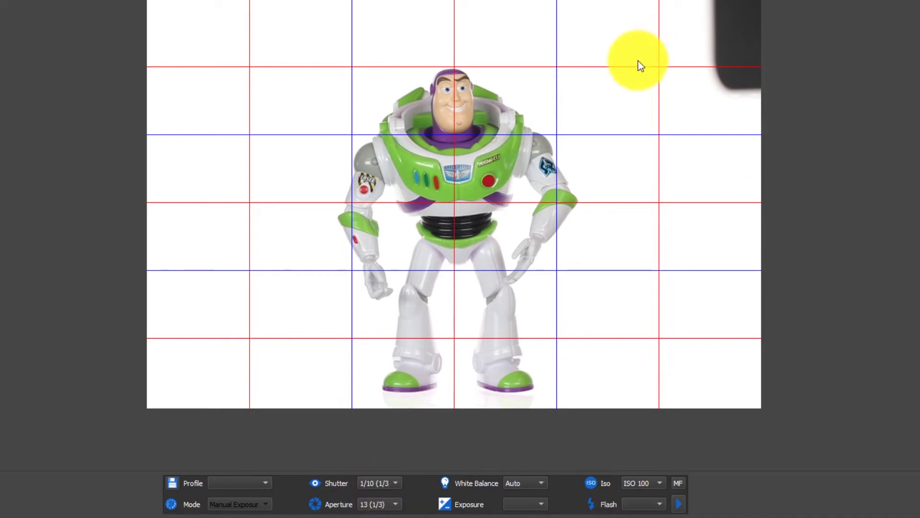
# Save the current camera settings as profile 'mikesprofile', keep it selected, and exit Camera Settings.
pyautogui.click(172, 484)
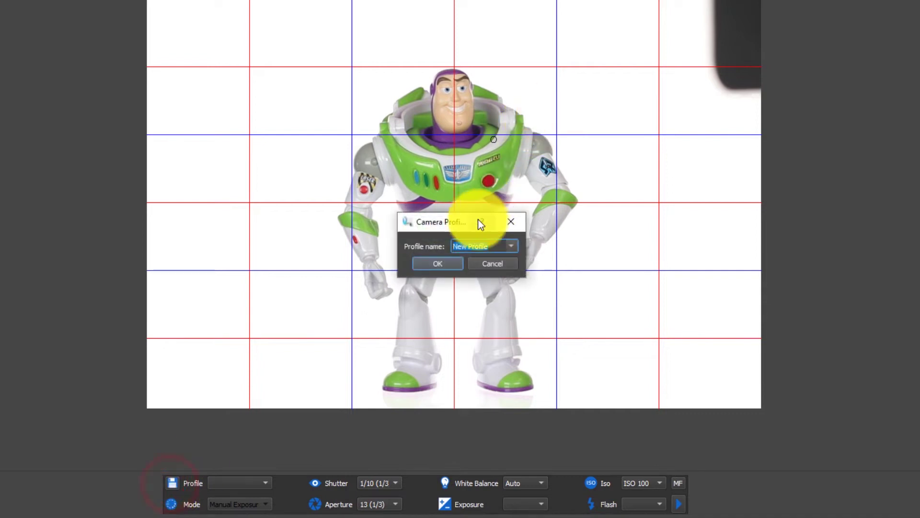
pyautogui.write('mikes')
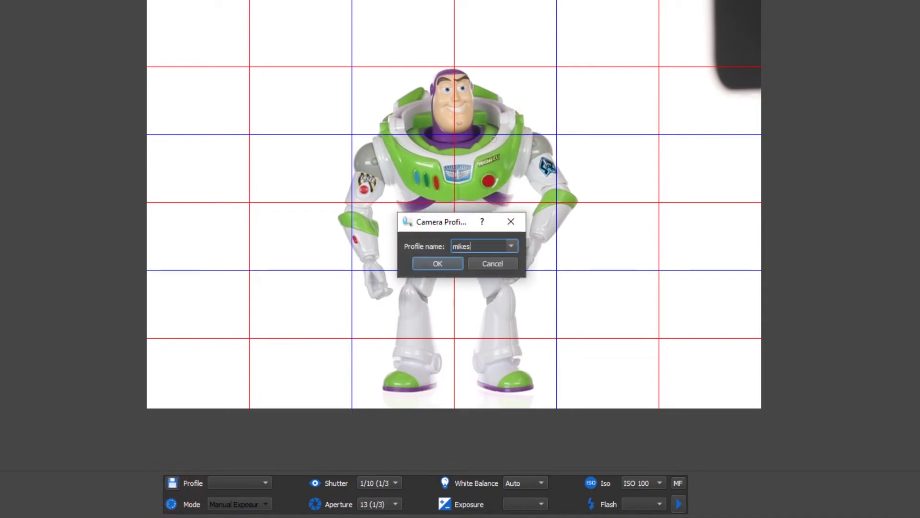
pyautogui.write('profile')
pyautogui.click(449, 264)
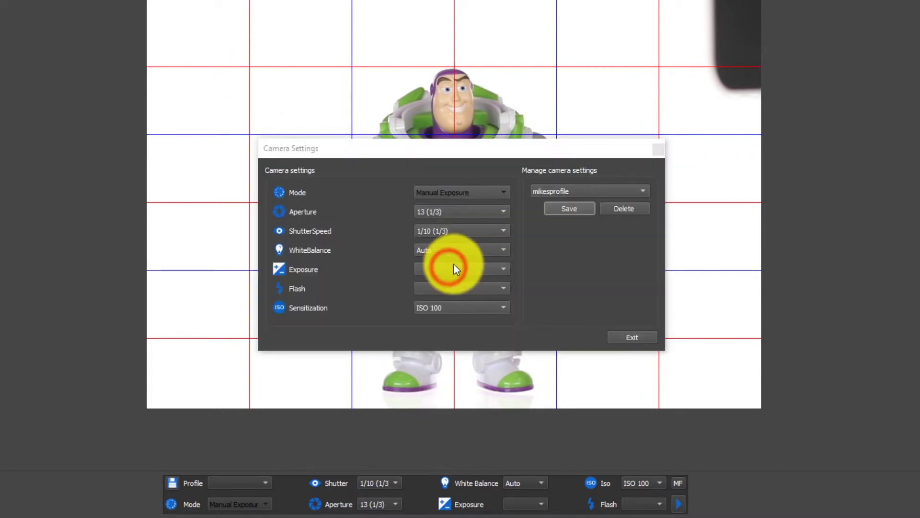
pyautogui.click(634, 185)
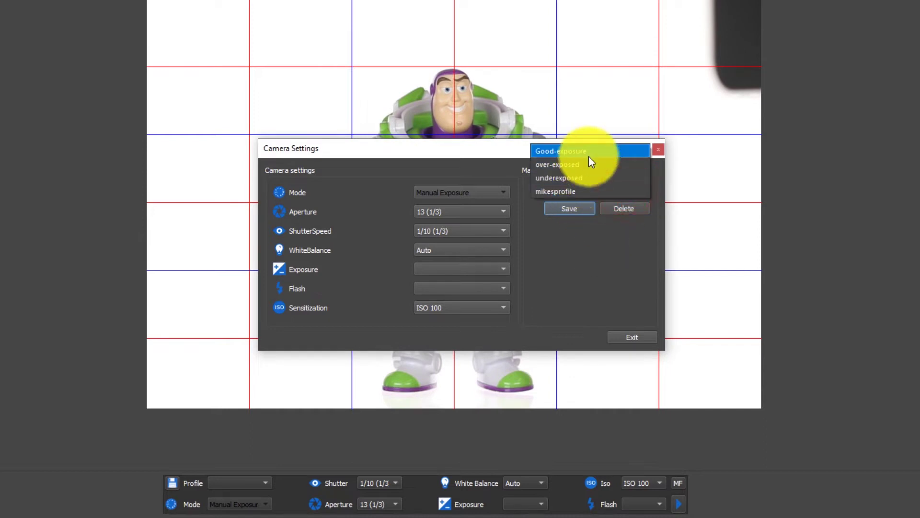
pyautogui.click(581, 231)
pyautogui.click(659, 149)
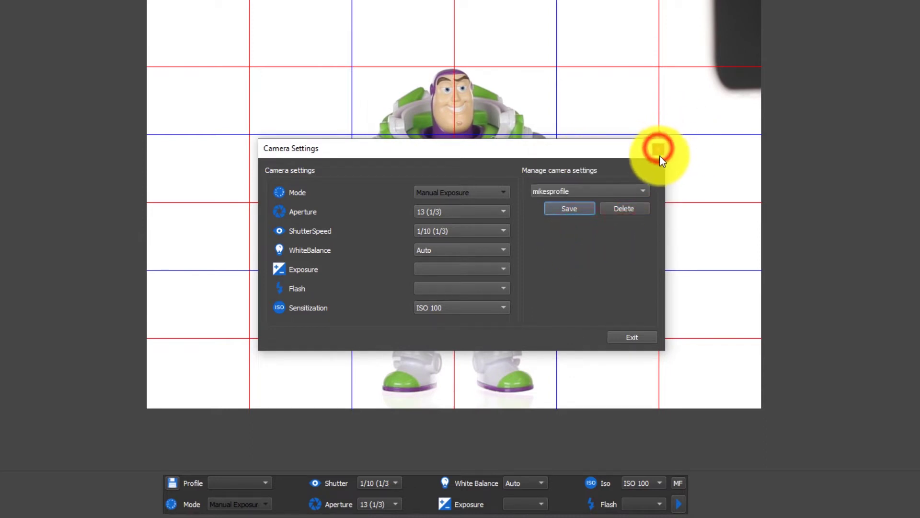
pyautogui.click(623, 337)
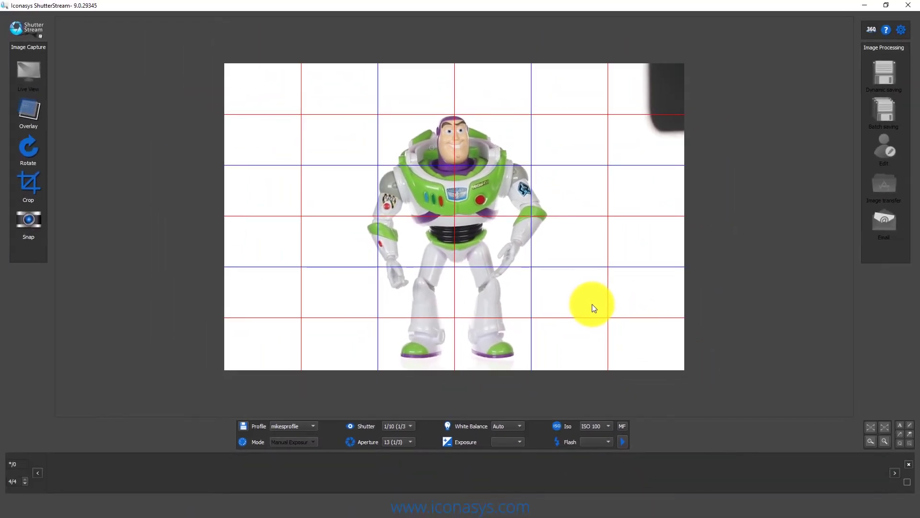
# Draw a crop frame around the figure, snap a cropped photo, and review its thumbnail.
pyautogui.click(27, 189)
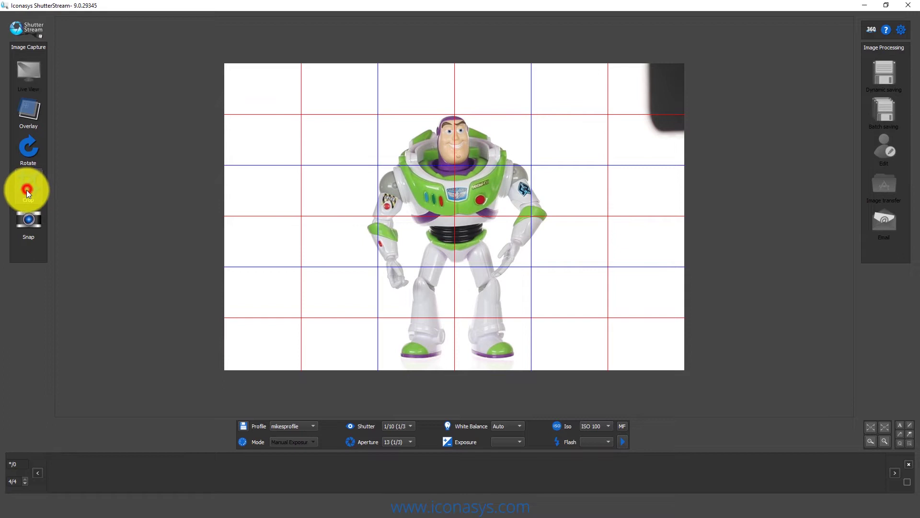
pyautogui.moveTo(346, 96); pyautogui.dragTo(603, 369)
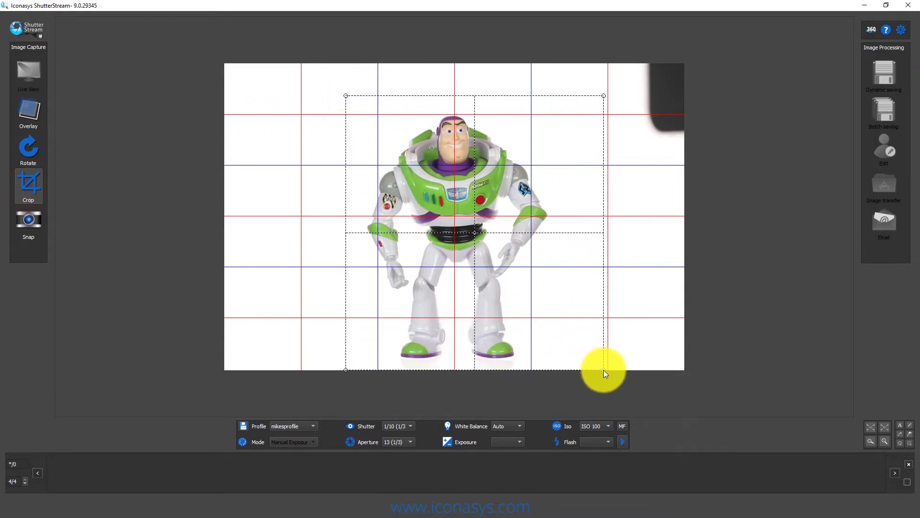
pyautogui.moveTo(573, 343); pyautogui.dragTo(554, 337)
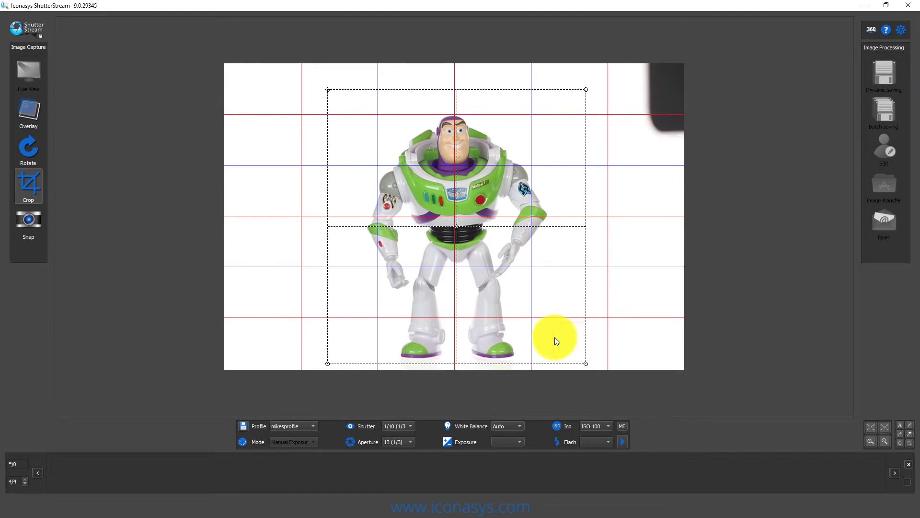
pyautogui.click(31, 217)
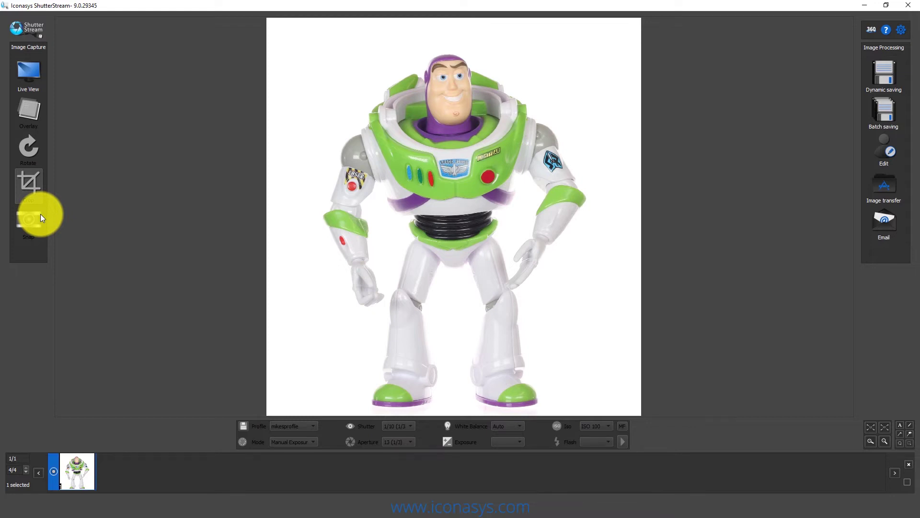
pyautogui.click(36, 75)
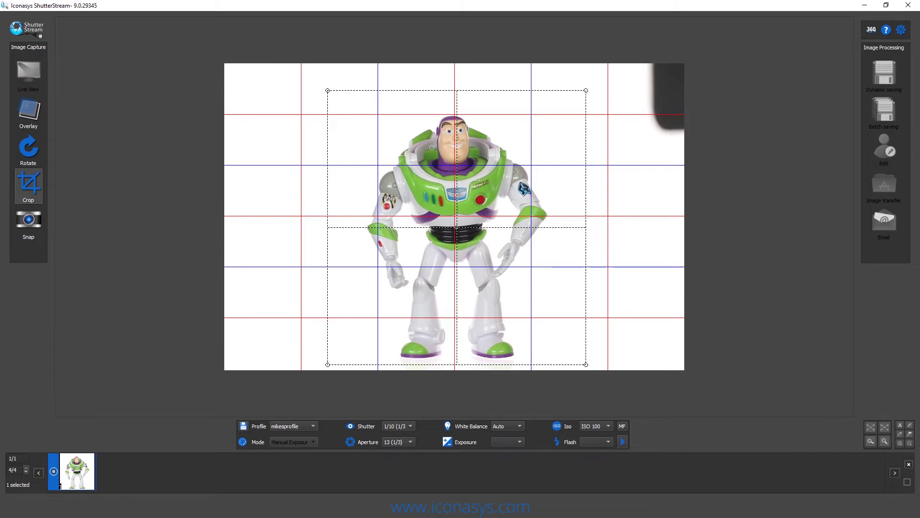
pyautogui.click(64, 479)
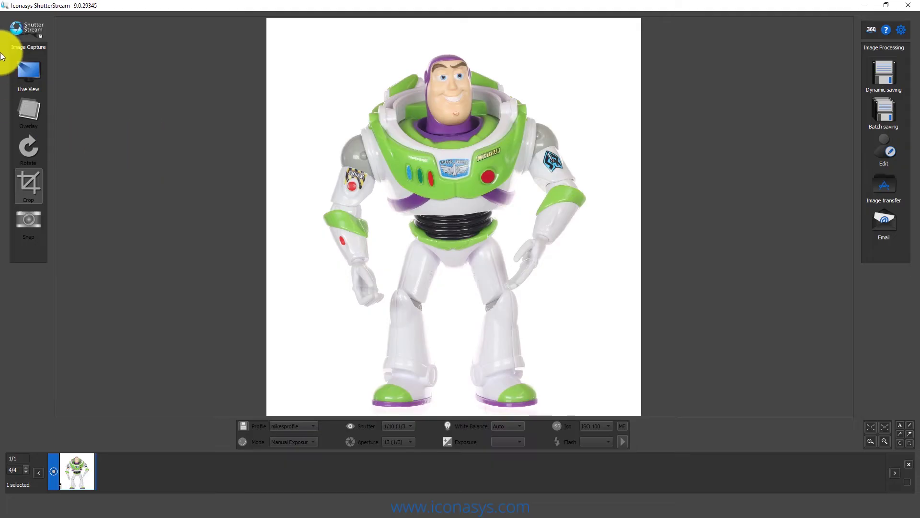
# Snap a second cropped photo from Live View and compare the two filmstrip thumbnails.
pyautogui.click(26, 72)
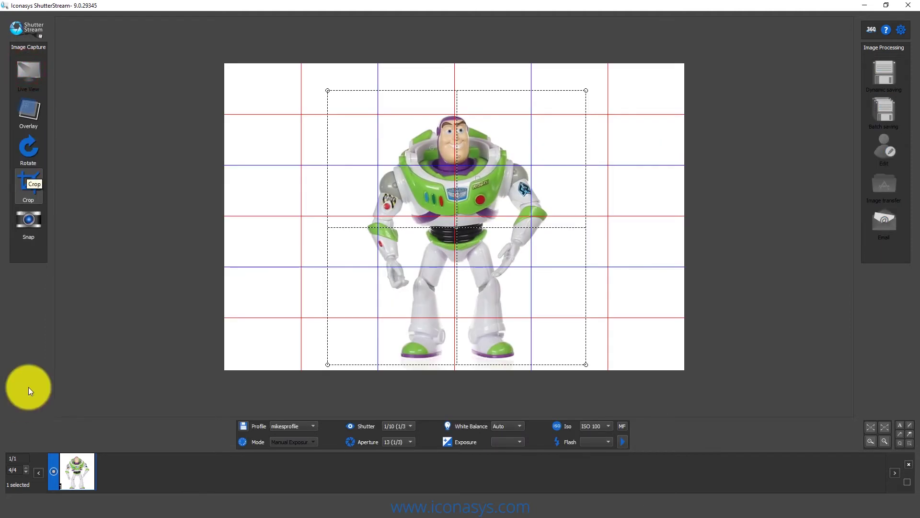
pyautogui.click(24, 223)
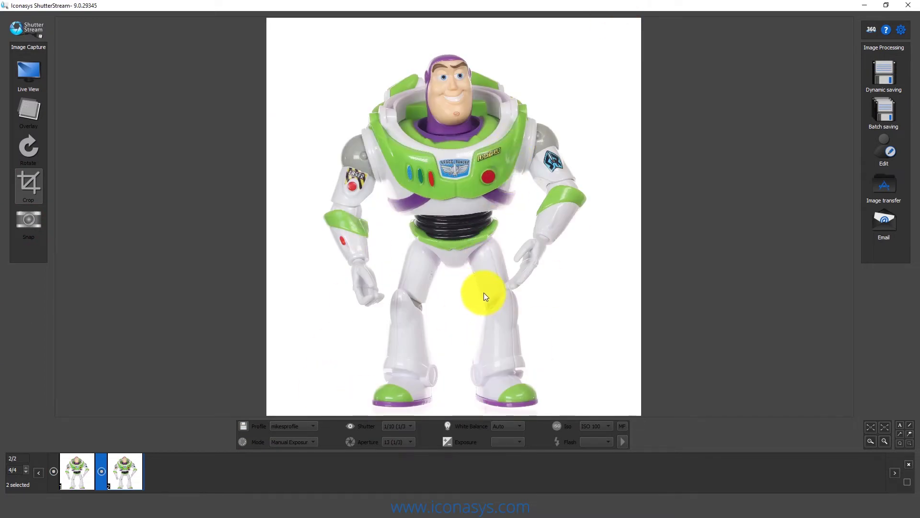
pyautogui.click(84, 464)
pyautogui.click(124, 473)
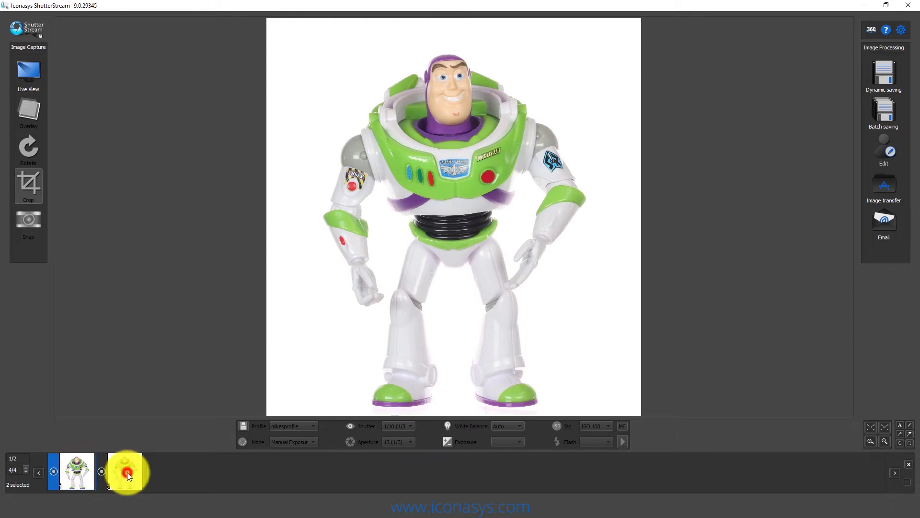
pyautogui.click(69, 470)
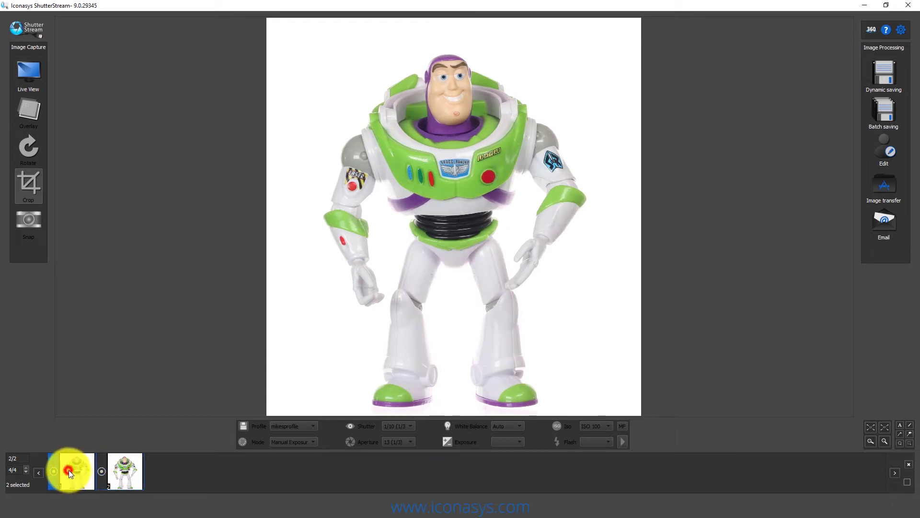
pyautogui.click(119, 476)
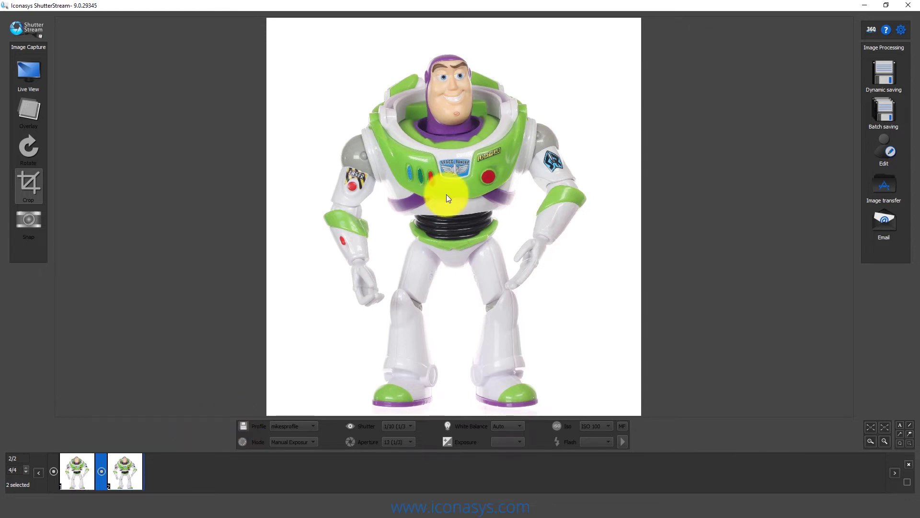
# Start Live View, open and enlarge the Rotate 360 dialog, then Nudge-test the turntable.
pyautogui.click(27, 73)
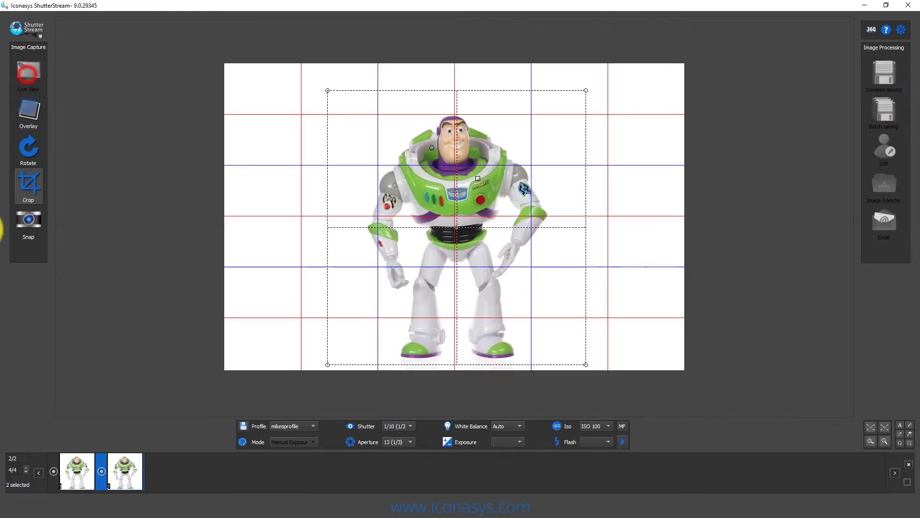
pyautogui.click(871, 29)
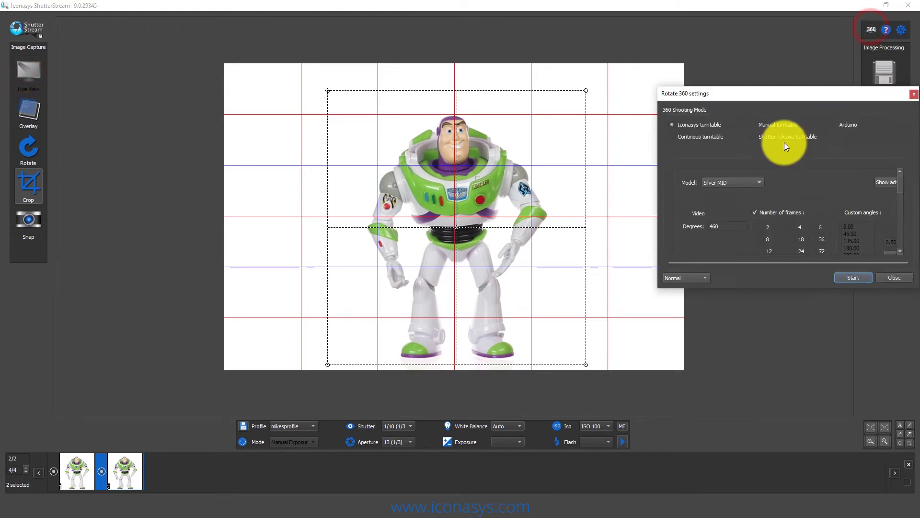
pyautogui.moveTo(778, 94); pyautogui.dragTo(813, 9)
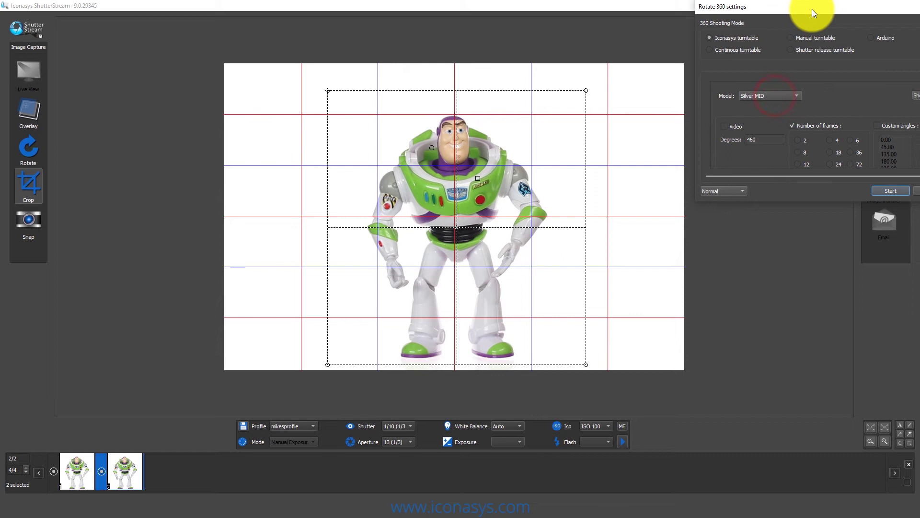
pyautogui.moveTo(772, 205); pyautogui.dragTo(727, 475)
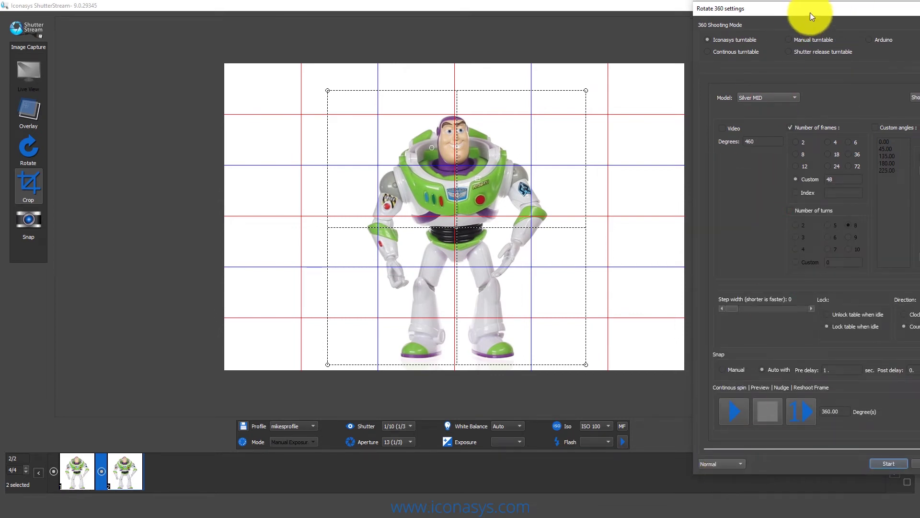
pyautogui.moveTo(810, 12); pyautogui.dragTo(745, 13)
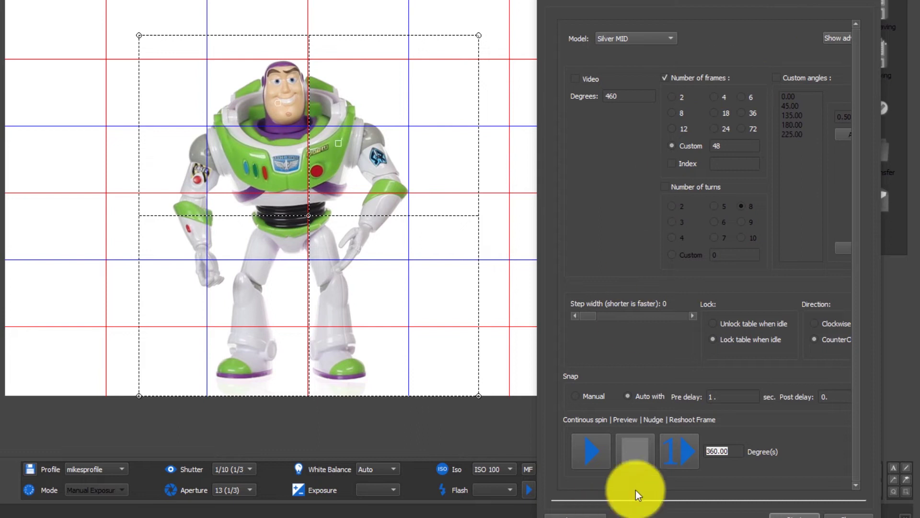
pyautogui.click(675, 450)
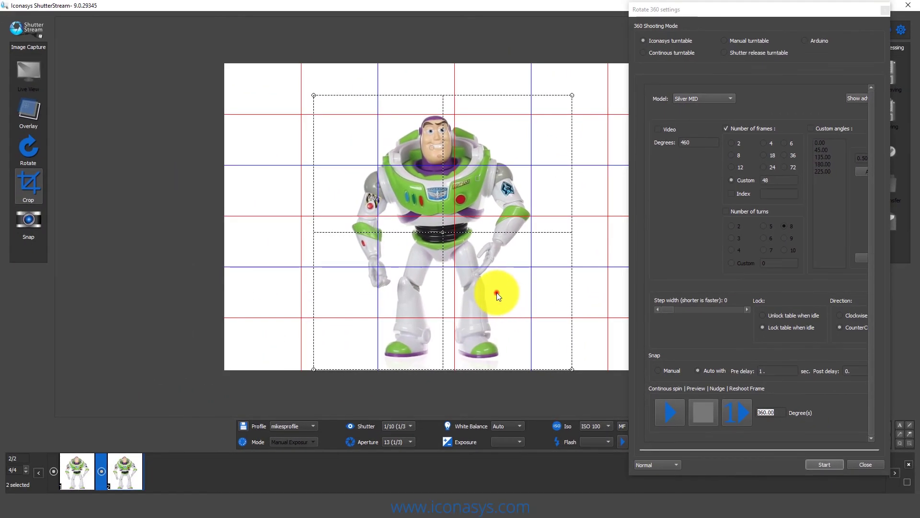
pyautogui.click(499, 294)
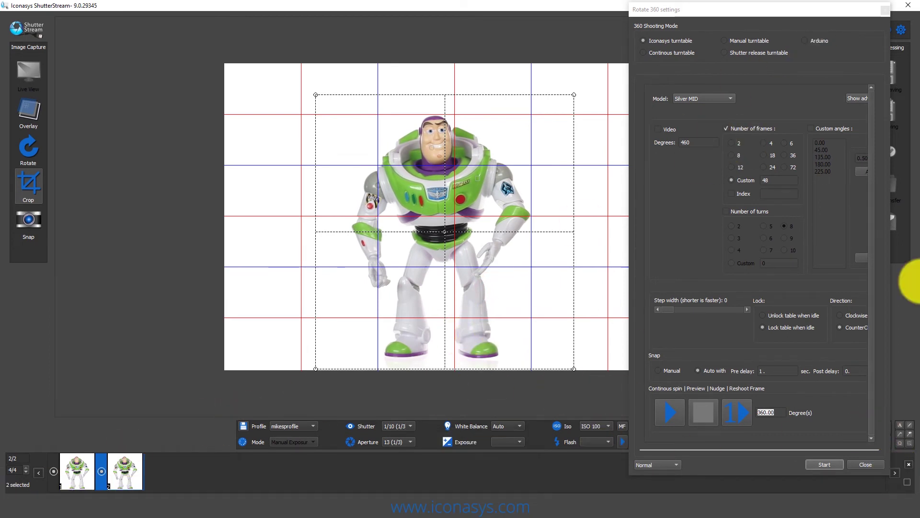
# Delete the two test shots from the filmstrip and select the Custom 48 frames option.
pyautogui.click(907, 481)
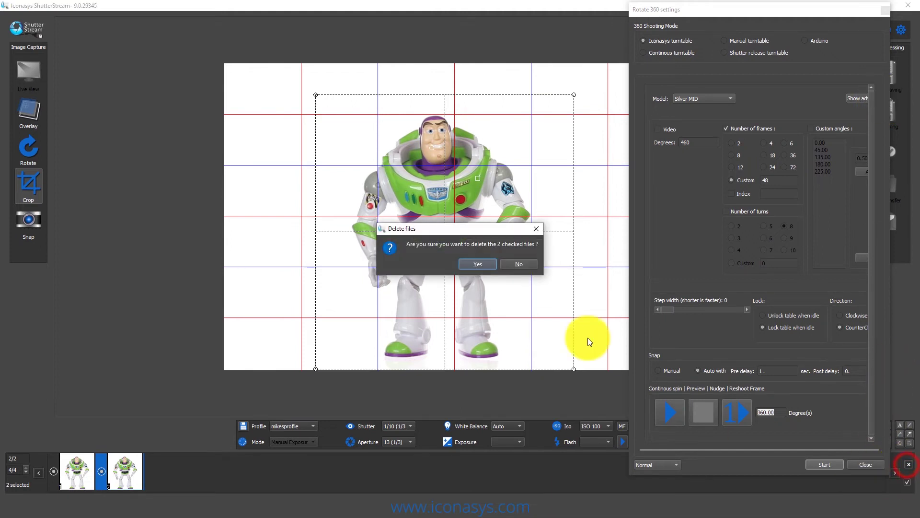
pyautogui.click(473, 264)
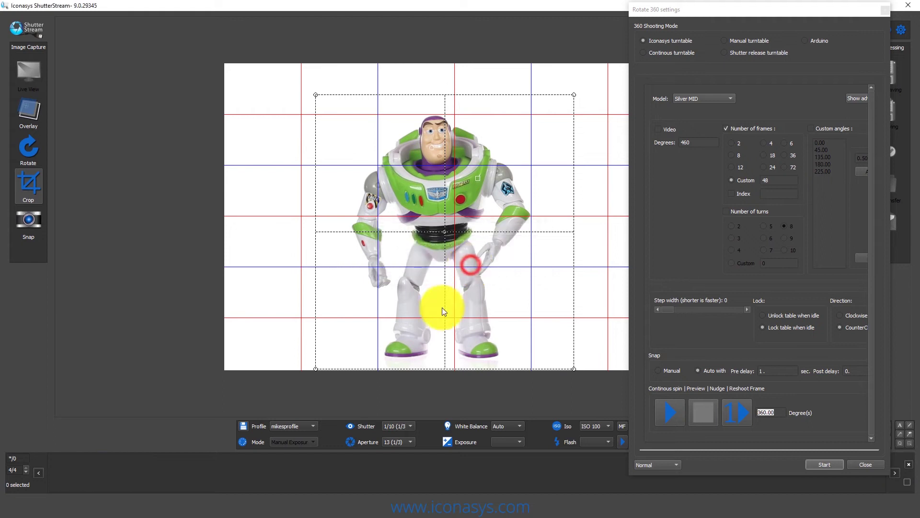
pyautogui.click(750, 183)
pyautogui.click(771, 181)
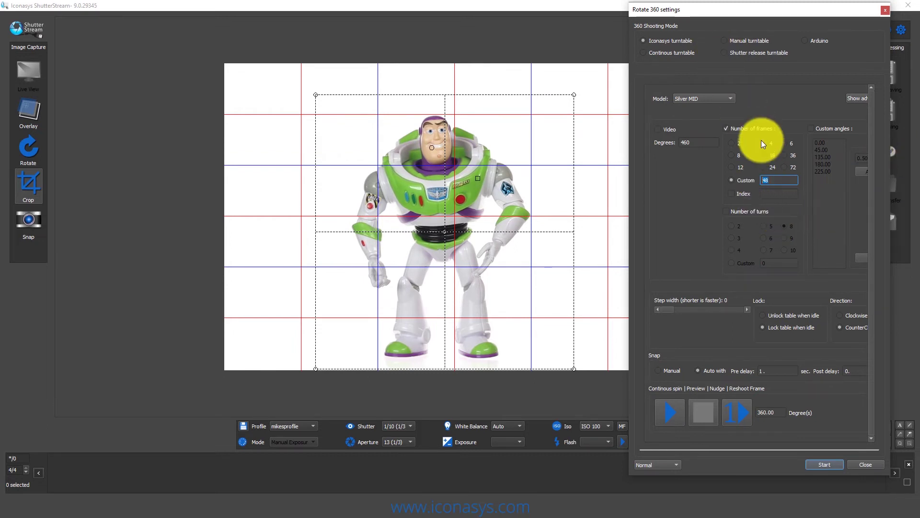
# Confirm the Custom frame count of 48, adjust the step width, and start the 360 capture.
pyautogui.click(747, 180)
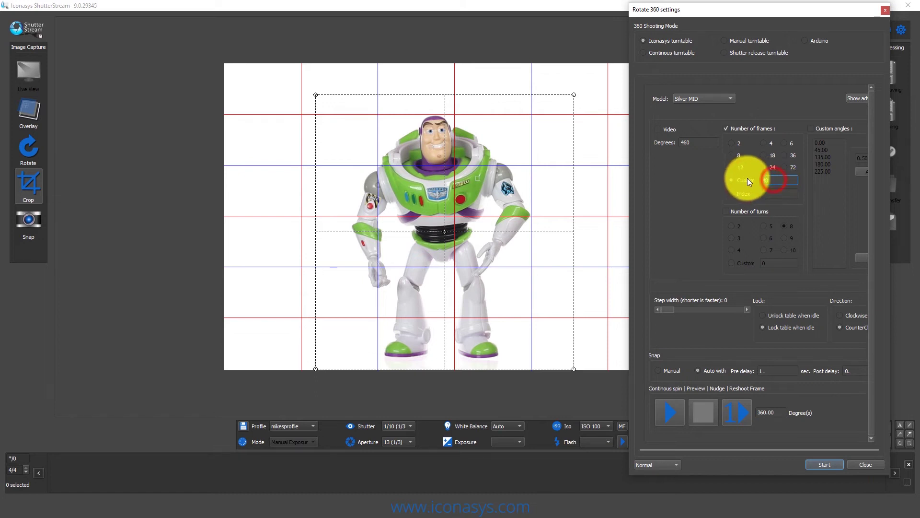
pyautogui.click(769, 179)
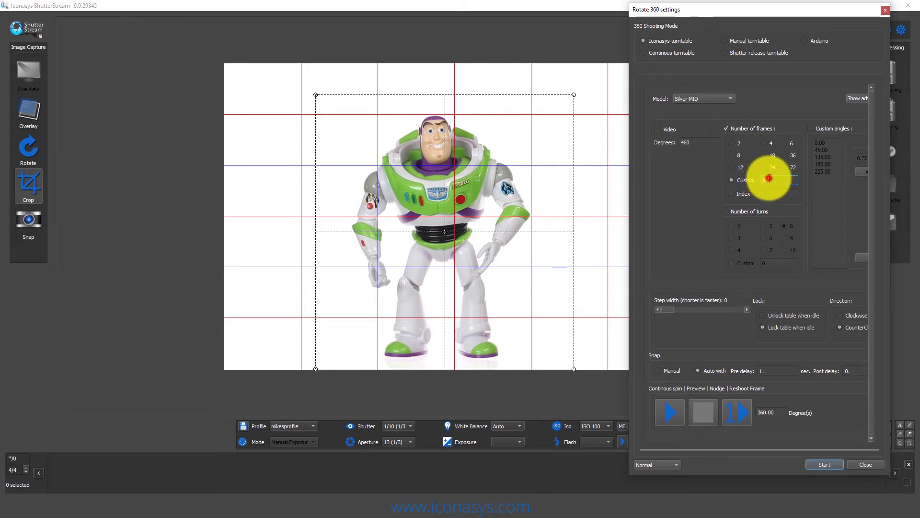
pyautogui.doubleClick(772, 180)
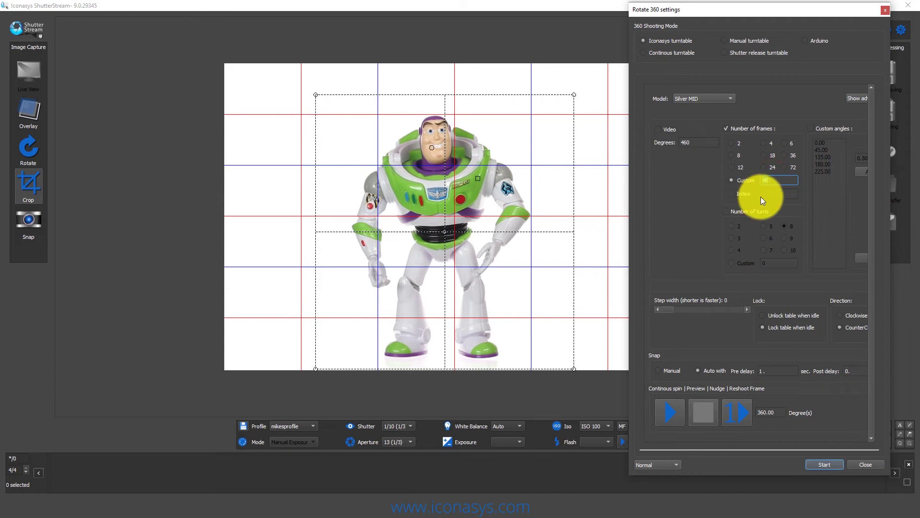
pyautogui.click(669, 309)
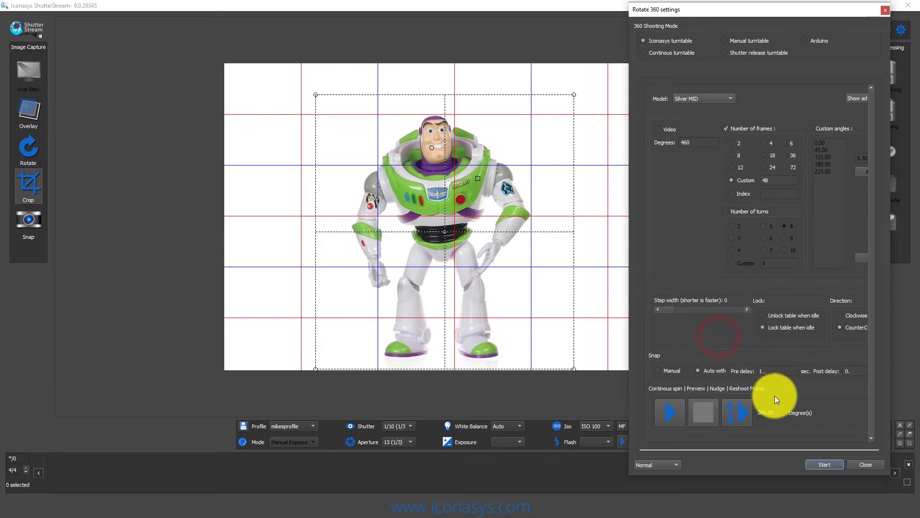
pyautogui.click(825, 463)
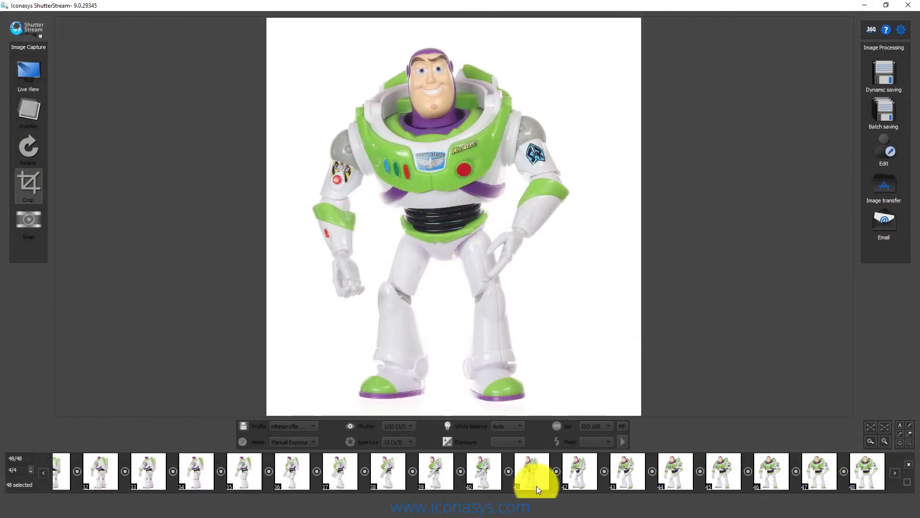
# Open frame 41 of the finished spin to see the figure's side profile.
pyautogui.click(536, 485)
# Review spin frames including frame 44, then switch to the eyedropper for colour sampling.
pyautogui.click(234, 477)
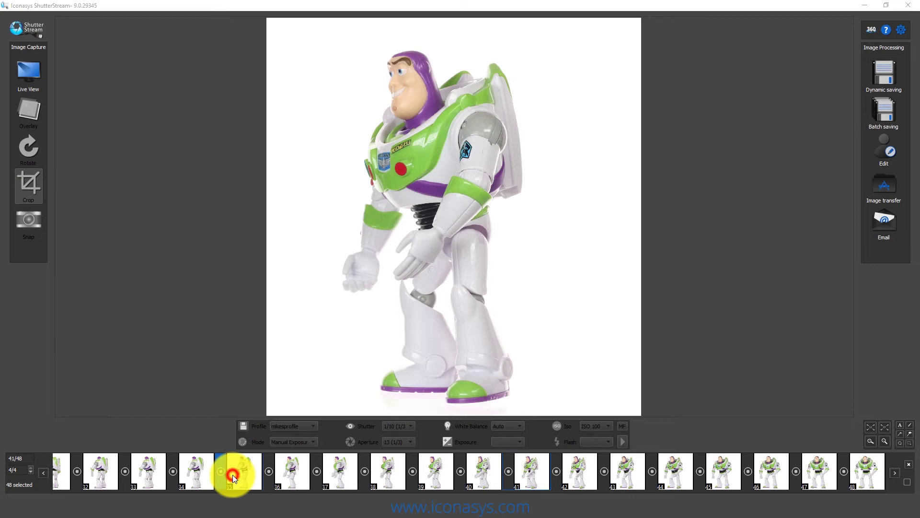
pyautogui.click(672, 464)
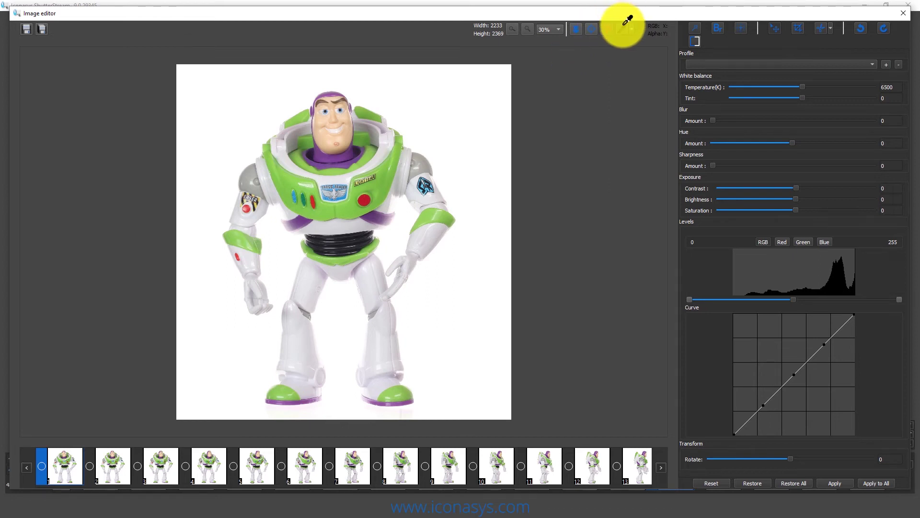
pyautogui.click(622, 28)
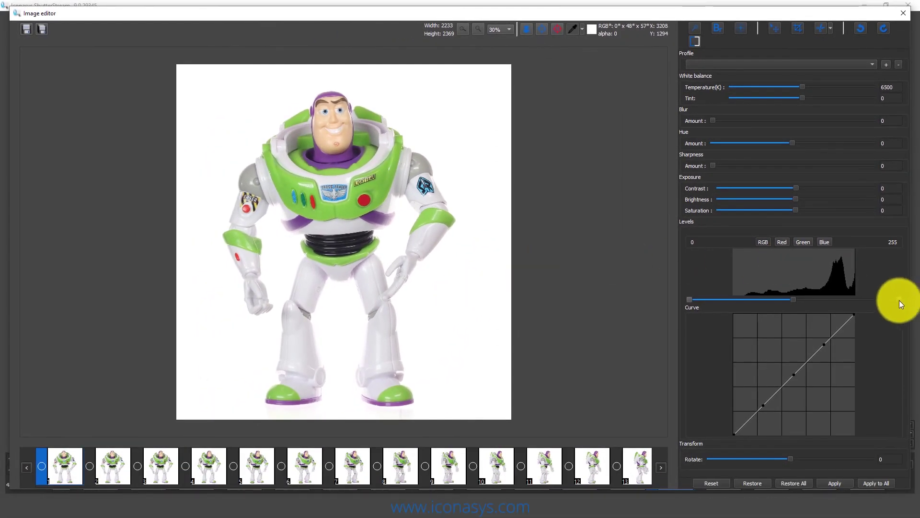
# Set the first frame's Levels white point to 2 and black point to 5, and raise sharpness to 1.19.
pyautogui.click(896, 301)
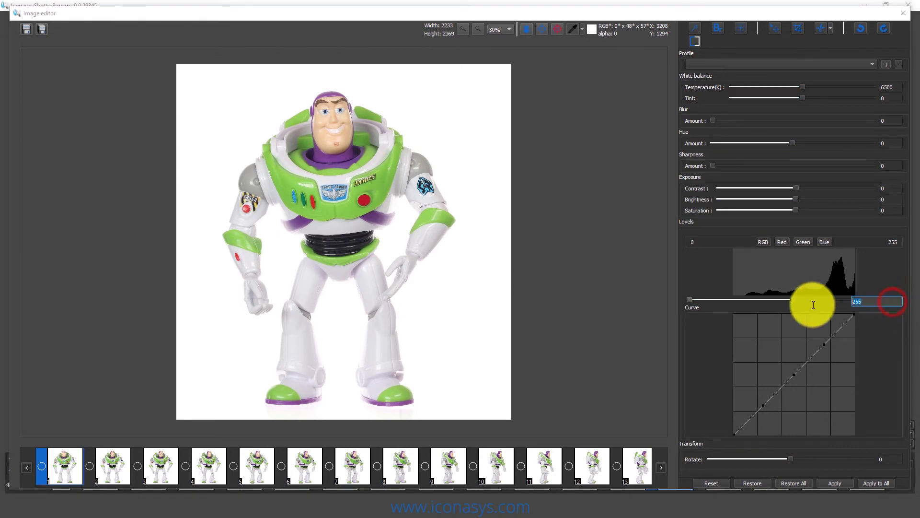
pyautogui.write('248')
pyautogui.press('Return')
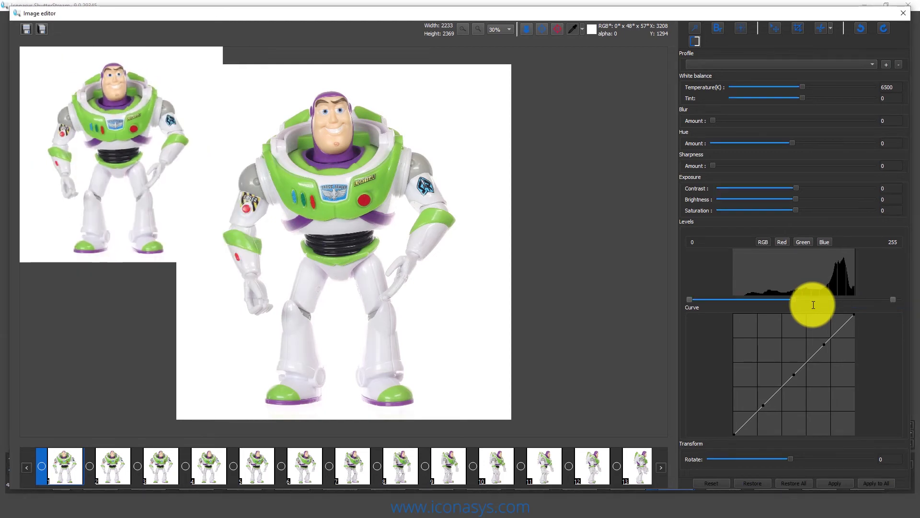
pyautogui.doubleClick(691, 300)
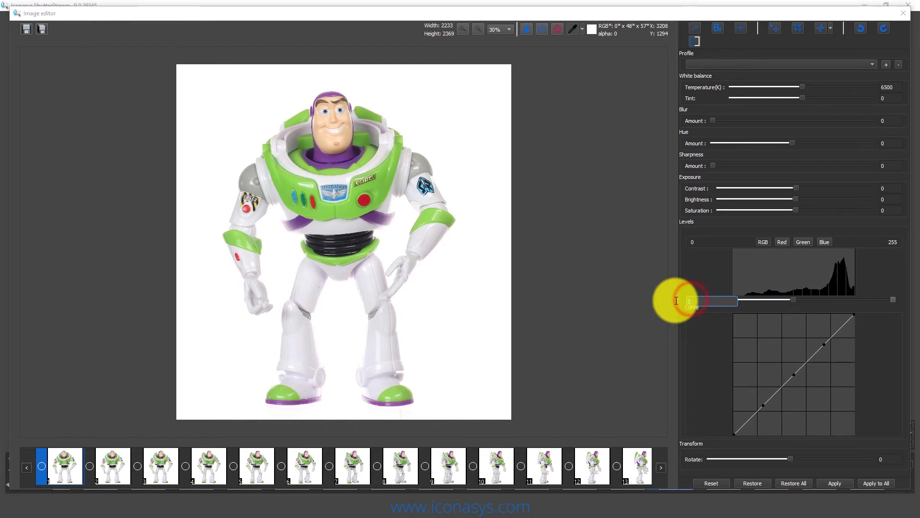
pyautogui.write('5')
pyautogui.press('Return')
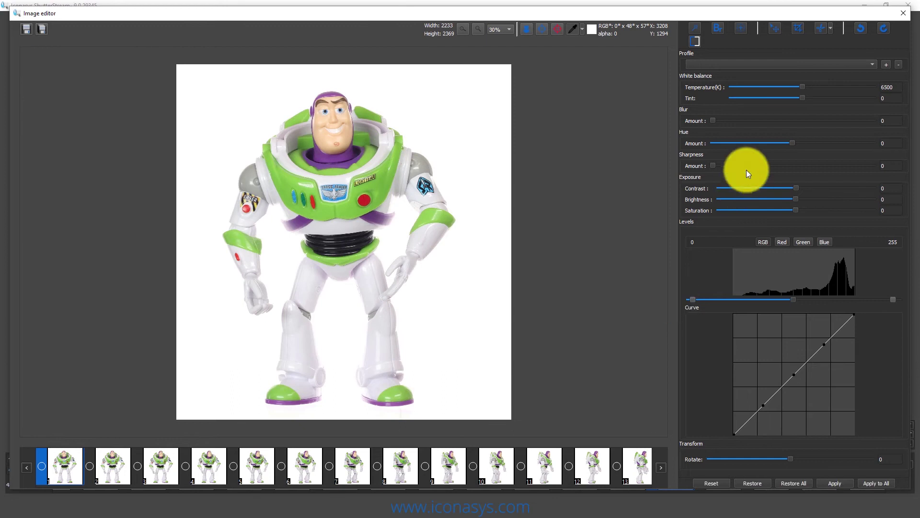
pyautogui.click(714, 168)
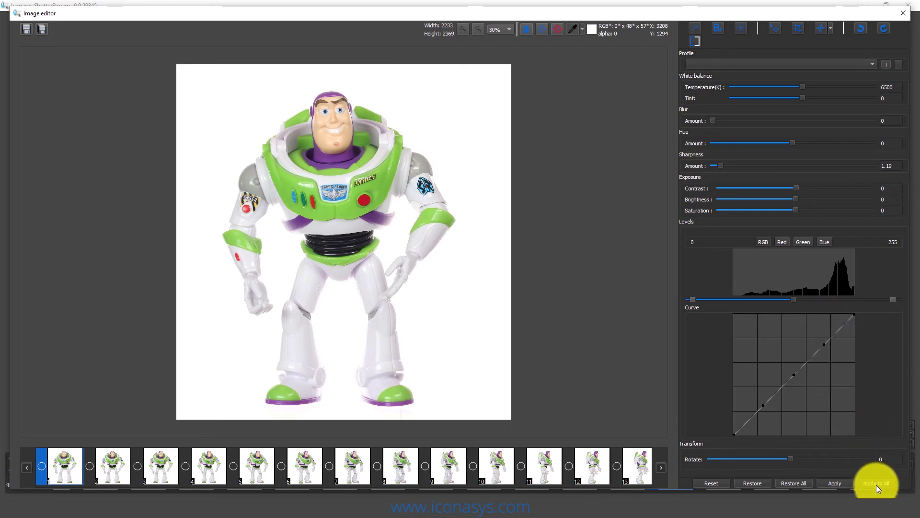
# Apply the Levels and sharpness edits to all 48 frames and dismiss the completion message.
pyautogui.click(876, 484)
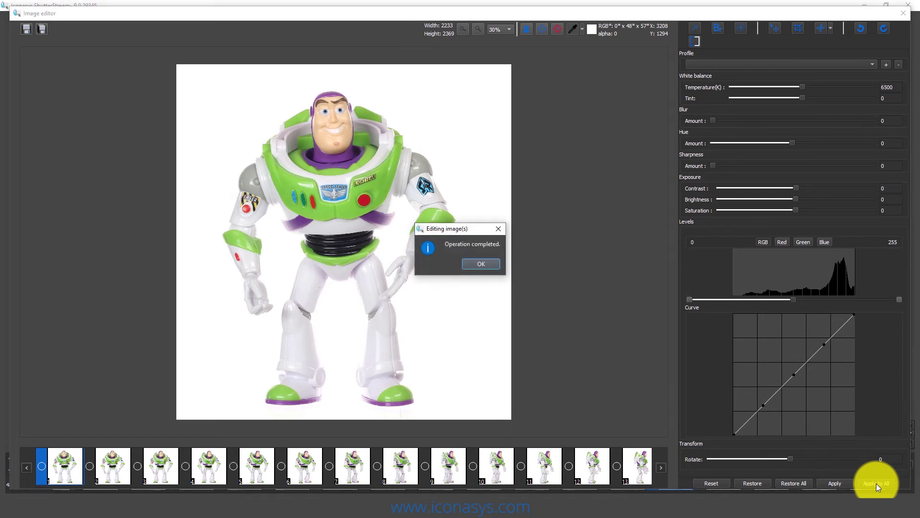
pyautogui.press('Return')
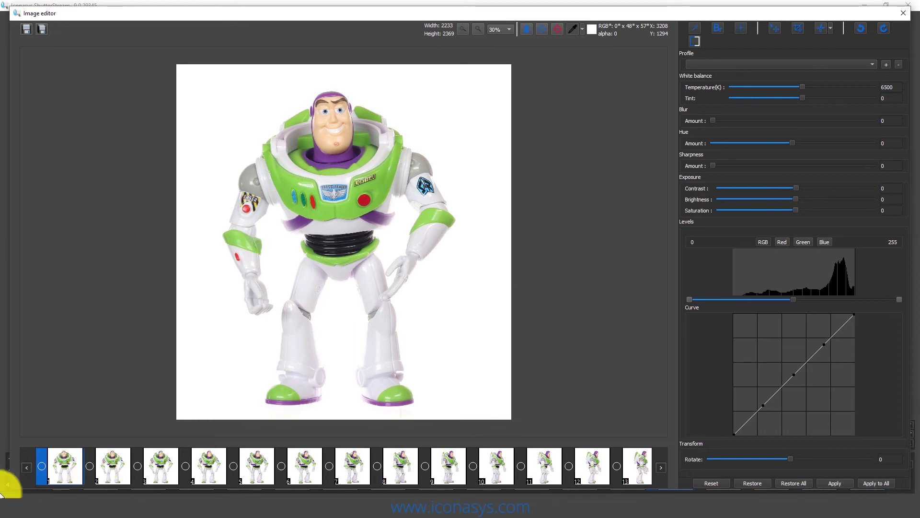
# Set the batch save output folder to Desktop > Sample Image Set with file prefix buzz-.
pyautogui.click(42, 28)
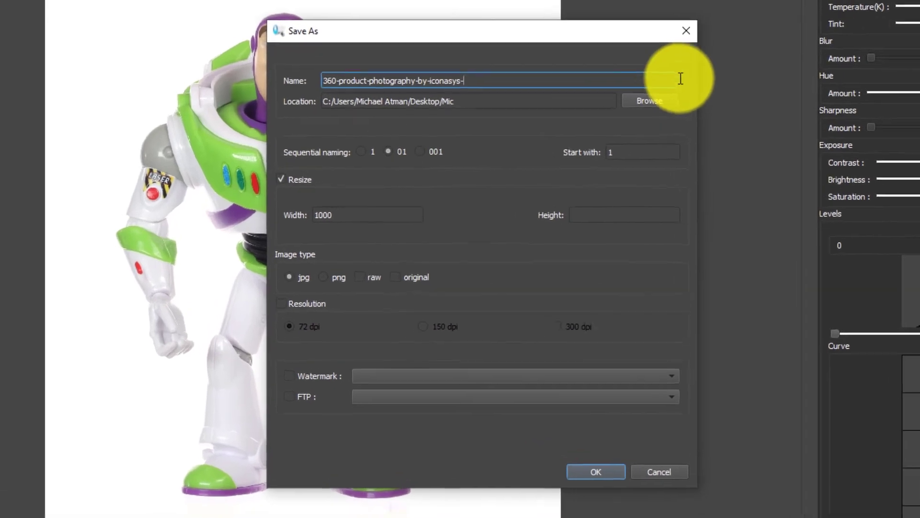
pyautogui.click(575, 149)
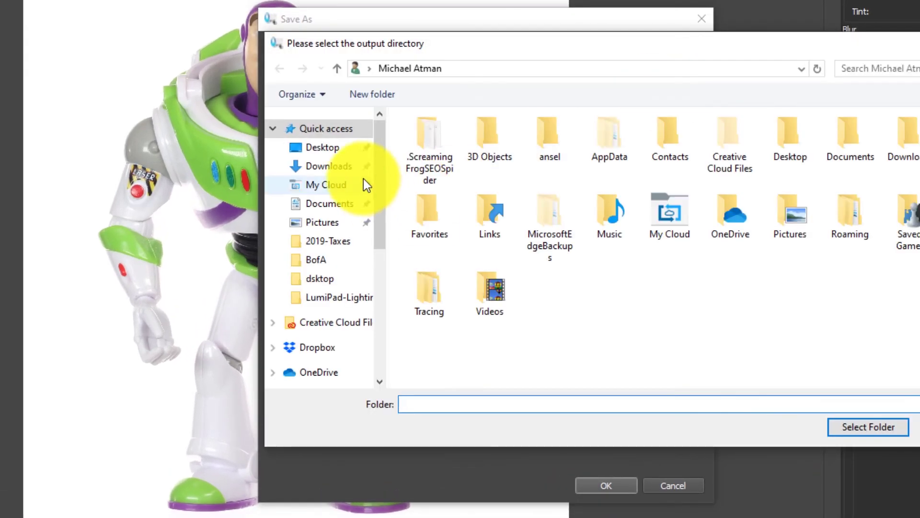
pyautogui.click(331, 153)
pyautogui.doubleClick(510, 185)
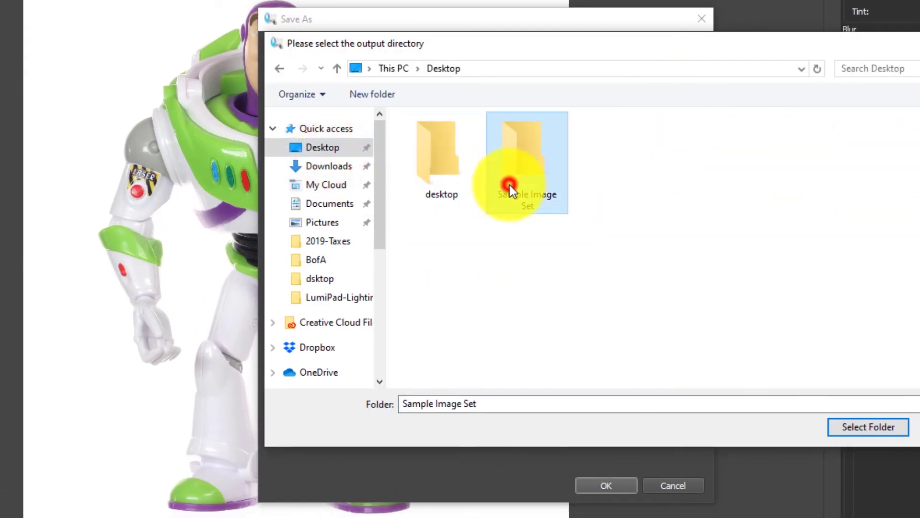
pyautogui.click(877, 426)
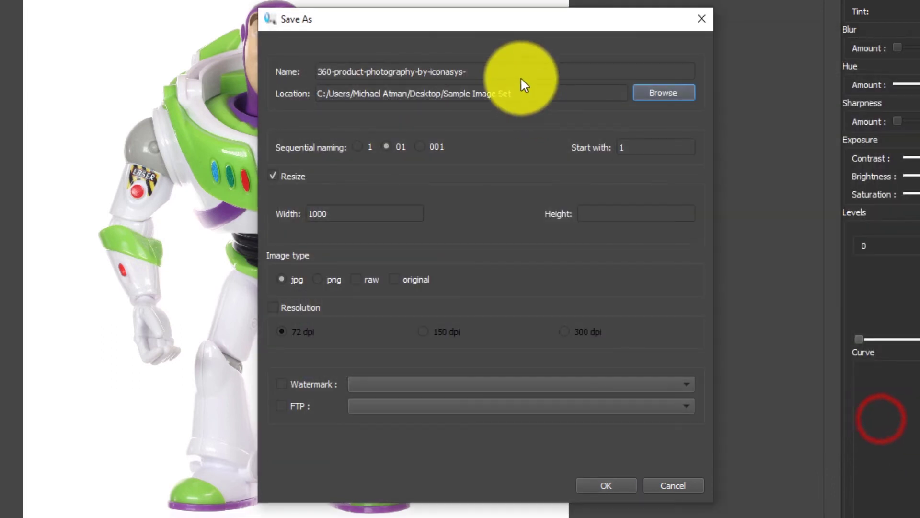
pyautogui.click(506, 67)
pyautogui.hotkey('ctrl', 'a')
pyautogui.write('b')
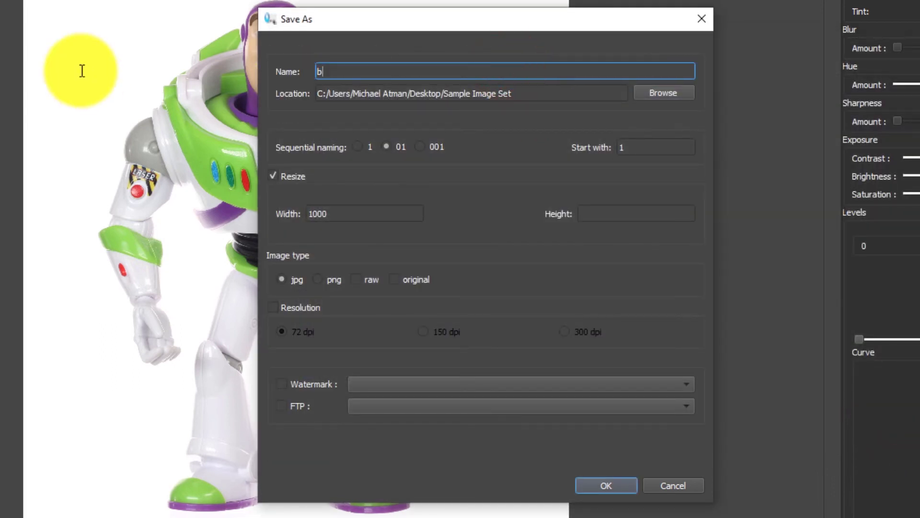
pyautogui.write('uzz-')
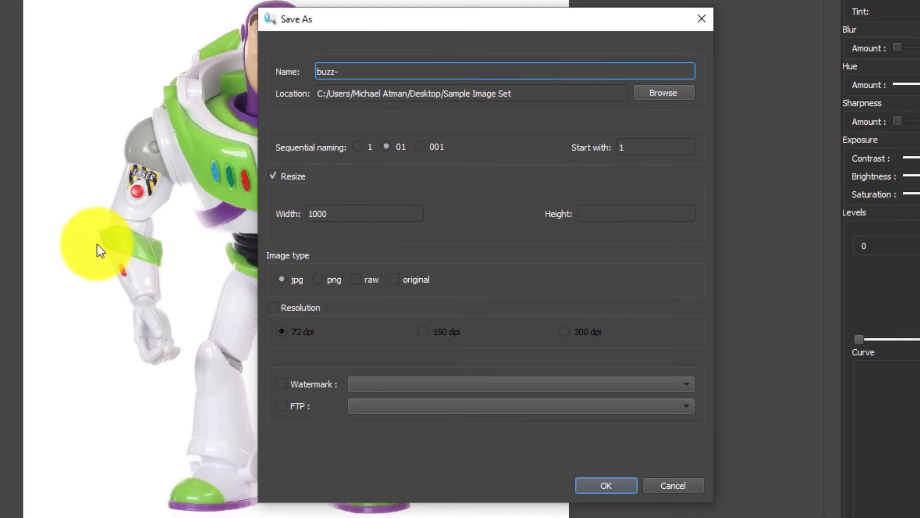
# Resize the frames to 1200 pixels wide and batch-save them as JPGs.
pyautogui.doubleClick(339, 212)
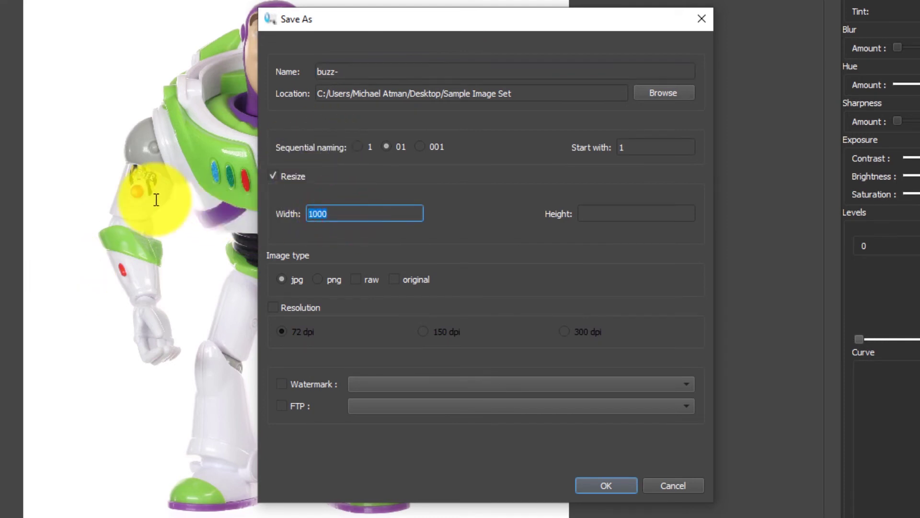
pyautogui.write('1200')
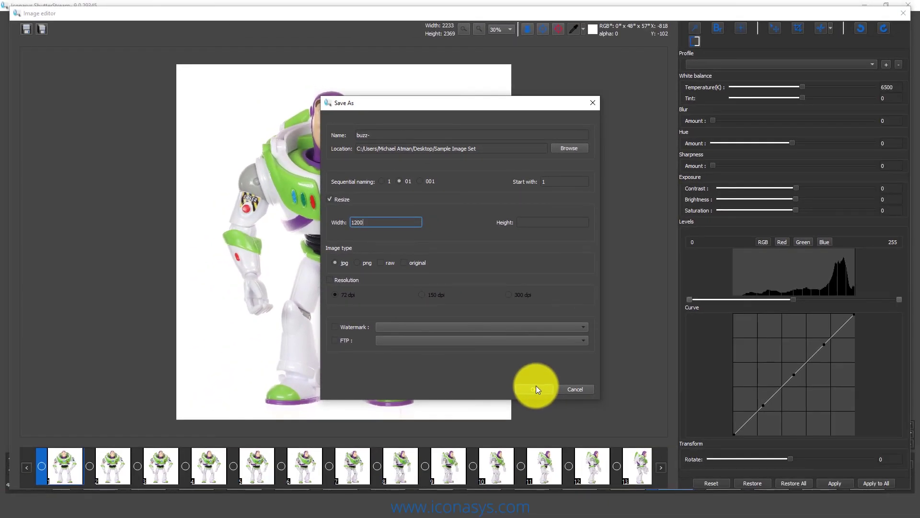
pyautogui.click(536, 387)
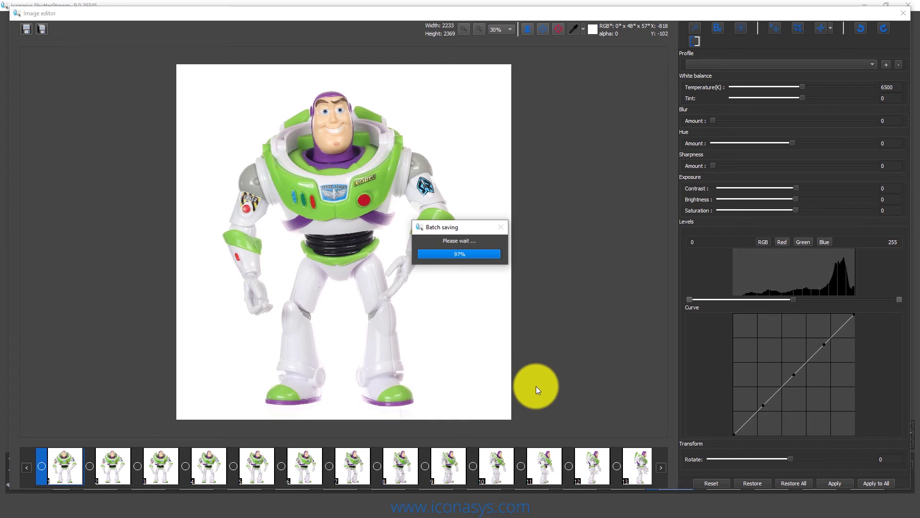
pyautogui.press('Return')
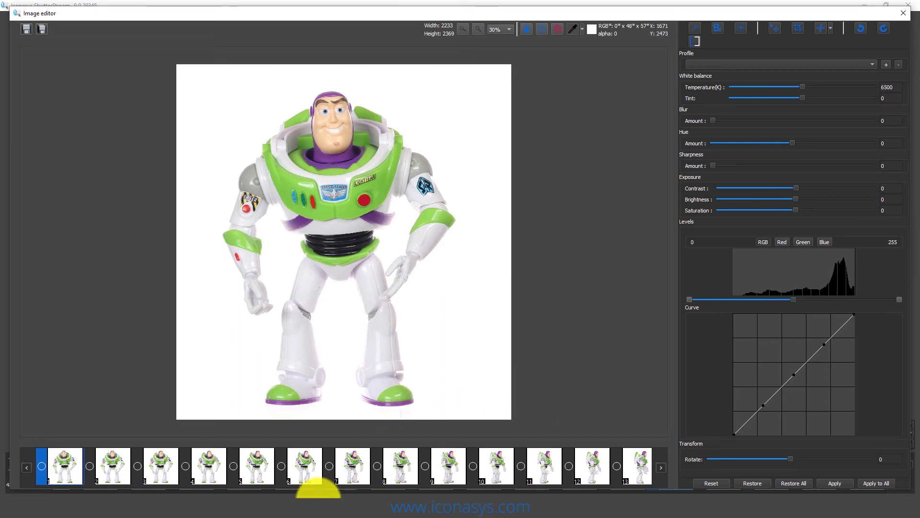
# View the Sample Image Set folder's buzz JPGs as Large icons and select buzz-01.
pyautogui.click(293, 507)
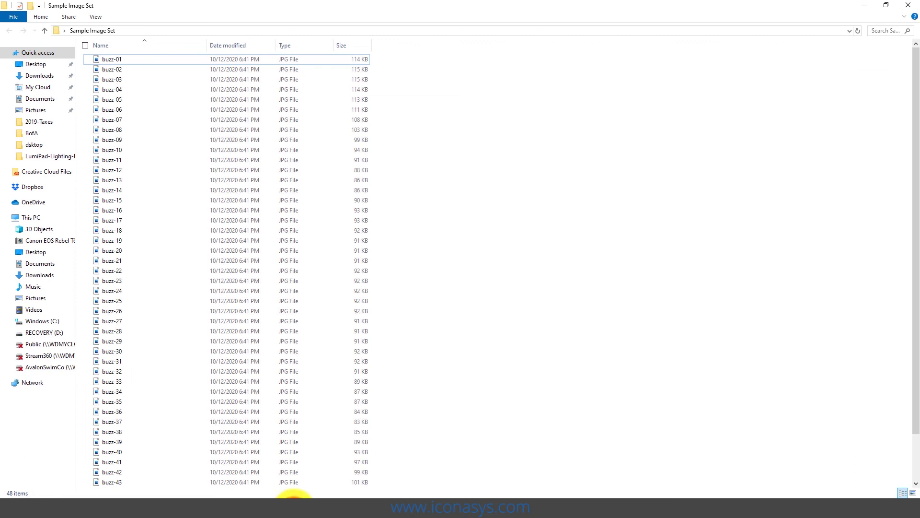
pyautogui.rightClick(400, 177)
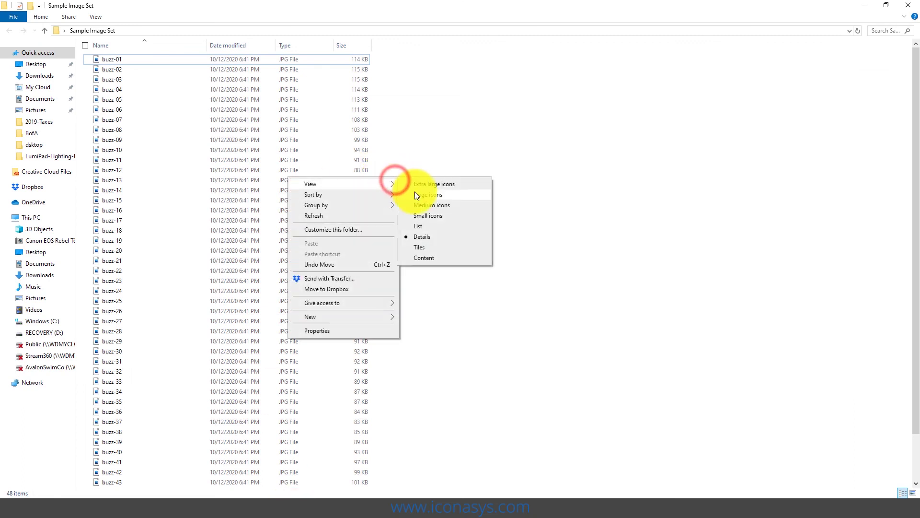
pyautogui.click(415, 191)
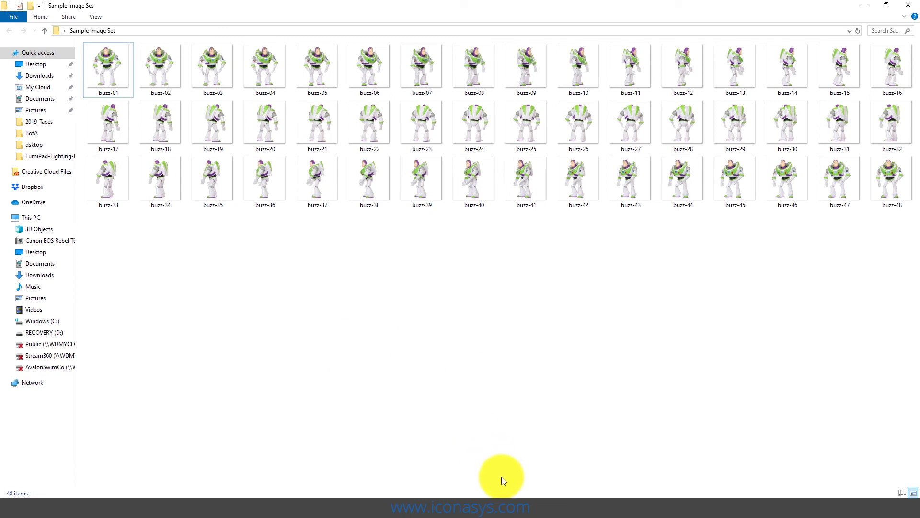
pyautogui.click(105, 79)
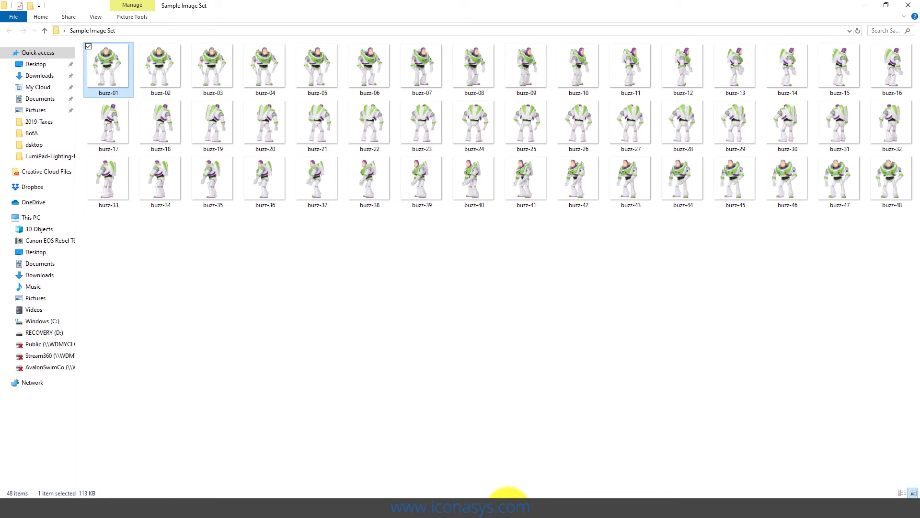
pyautogui.click(508, 496)
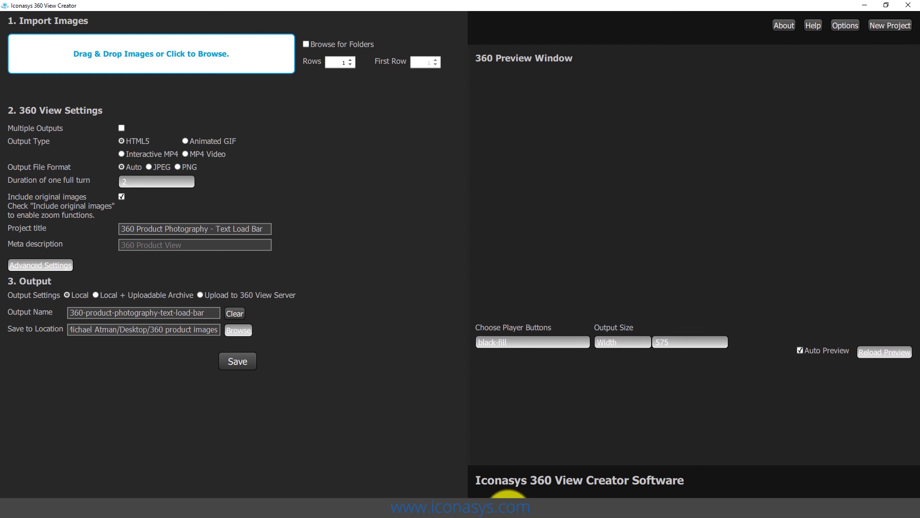
# Drag all 48 buzz frames, buzz-01 to buzz-48, onto 360 View Creator's Drag & Drop Images box.
pyautogui.click(297, 494)
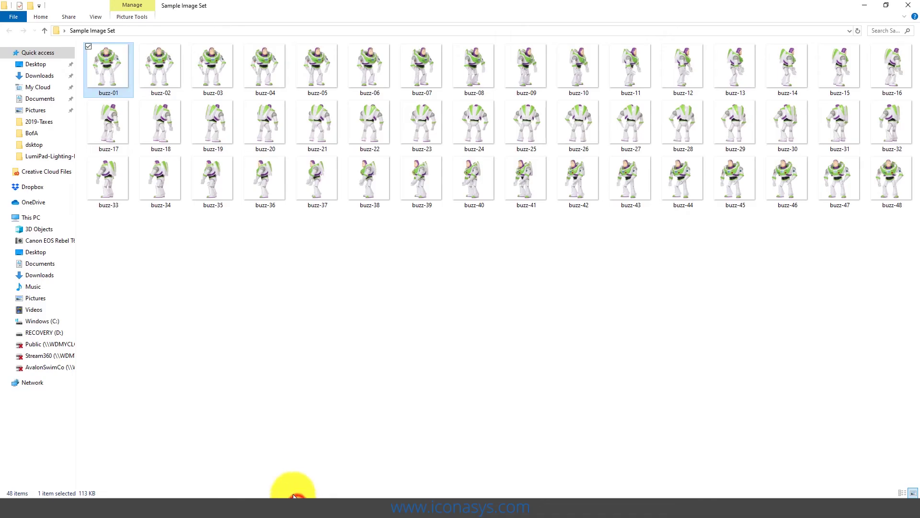
pyautogui.moveTo(393, 4); pyautogui.dragTo(522, 120)
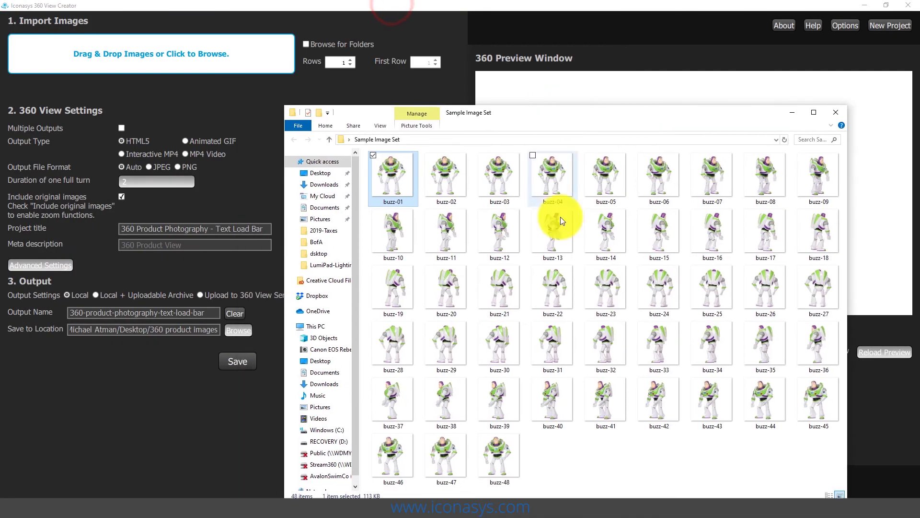
pyautogui.keyDown('shift'); pyautogui.click(496, 447); pyautogui.keyUp('shift')
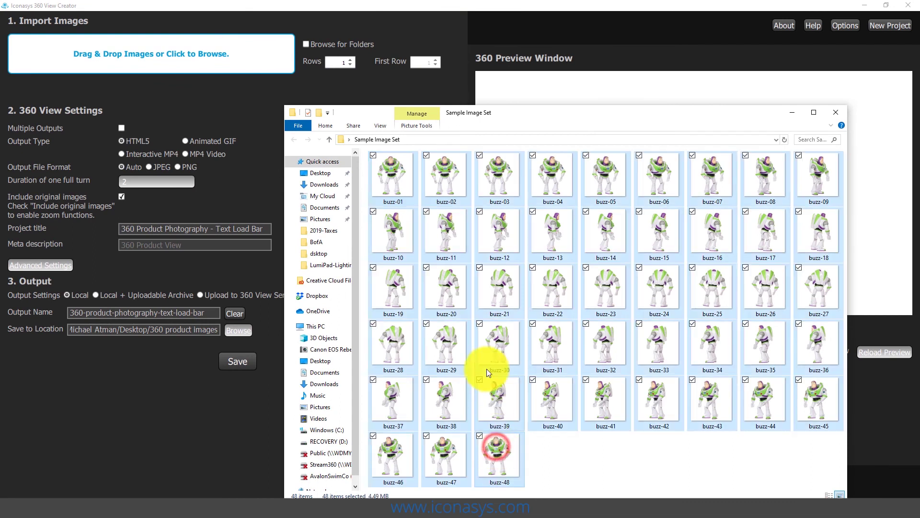
pyautogui.moveTo(501, 283); pyautogui.dragTo(189, 58)
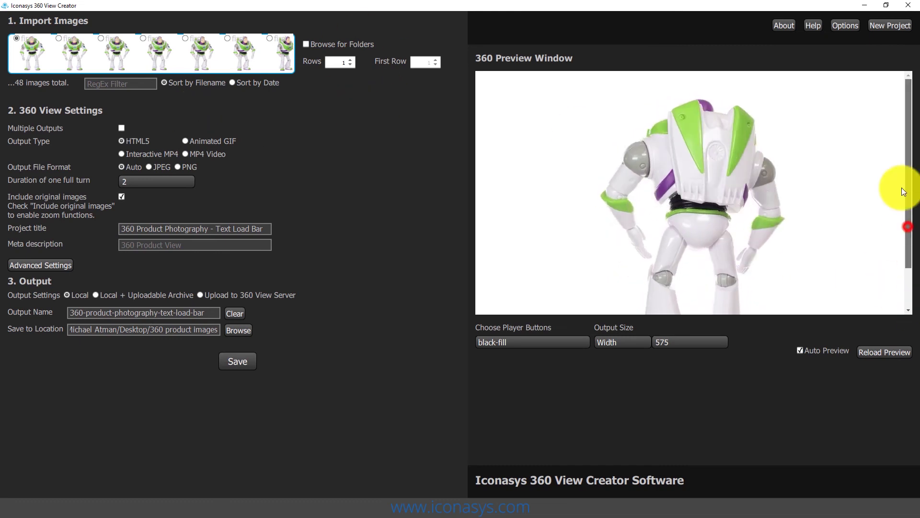
# Set the output size to 400, then pause the preview and turn Buzz by hand back to front.
pyautogui.click(718, 344)
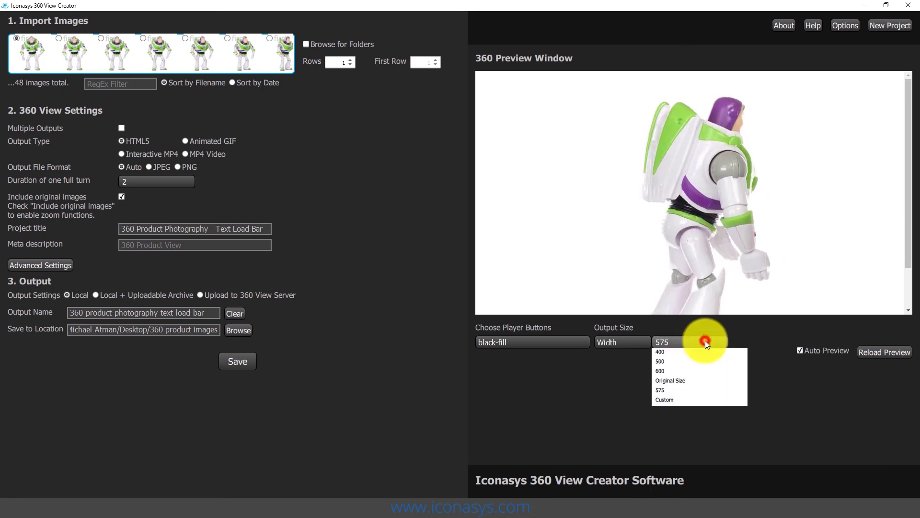
pyautogui.click(684, 353)
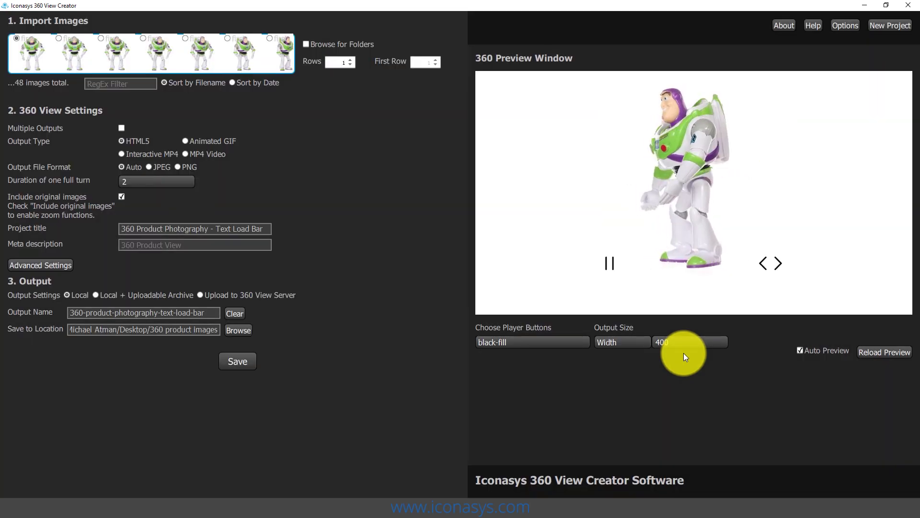
pyautogui.click(709, 120)
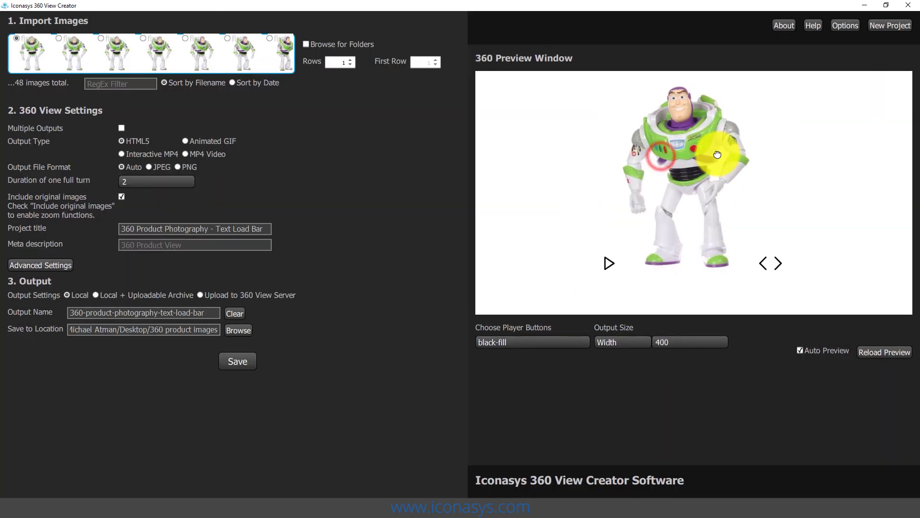
pyautogui.moveTo(718, 158); pyautogui.dragTo(583, 168)
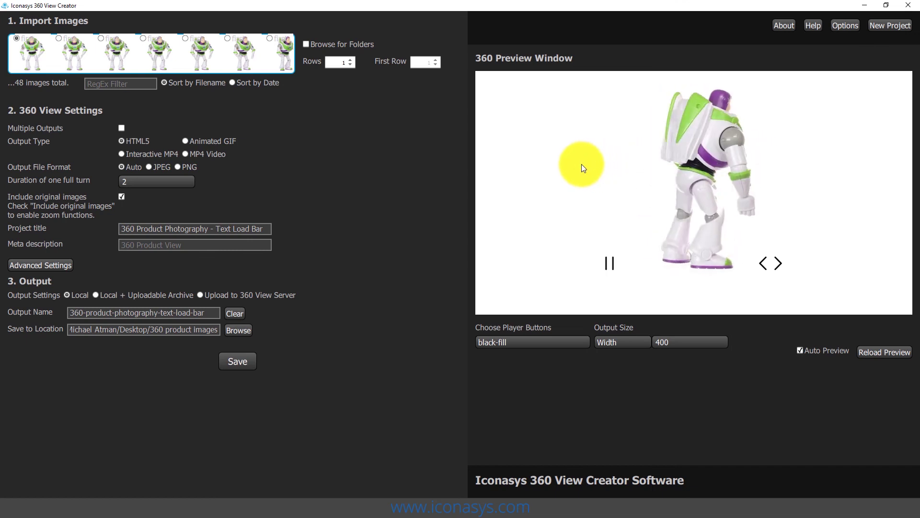
pyautogui.click(692, 161)
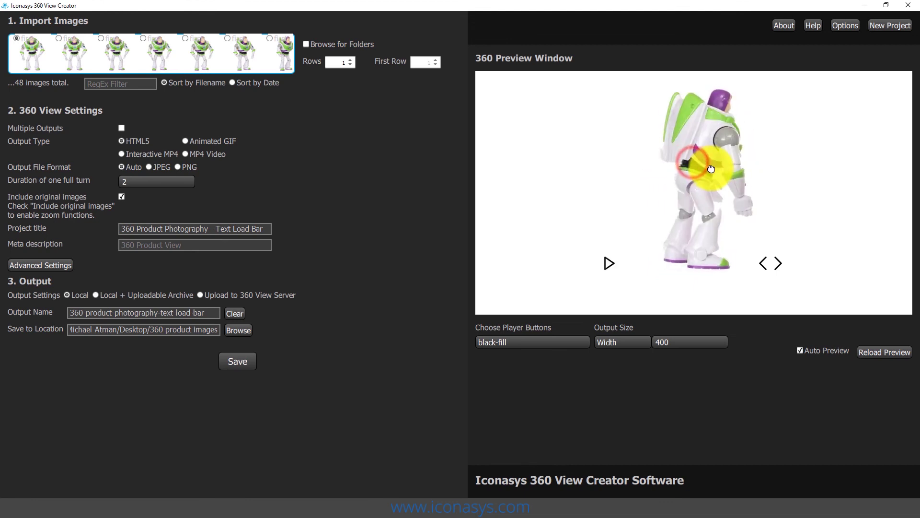
pyautogui.moveTo(711, 169); pyautogui.dragTo(616, 196)
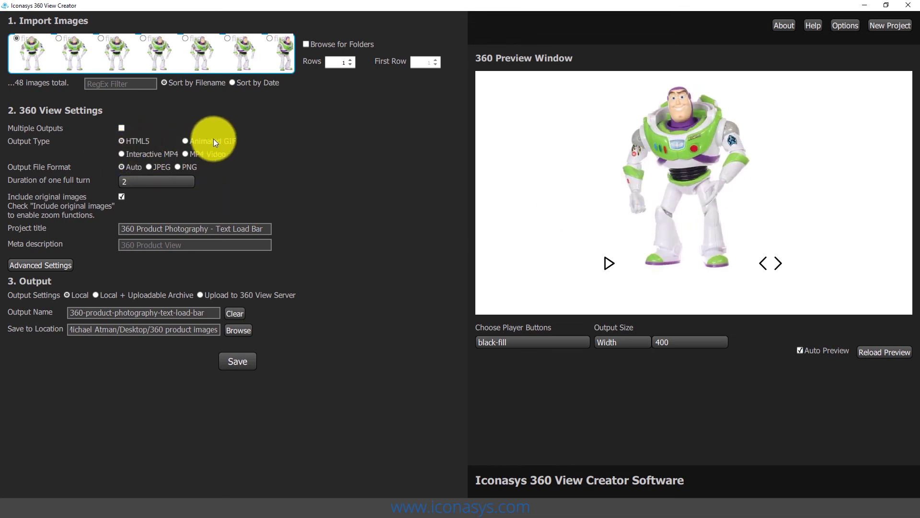
# Save the HTML5 360 view as buzz-360 into Desktop > Sample Image Set.
pyautogui.click(211, 312)
pyautogui.moveTo(140, 312); pyautogui.dragTo(2, 289)
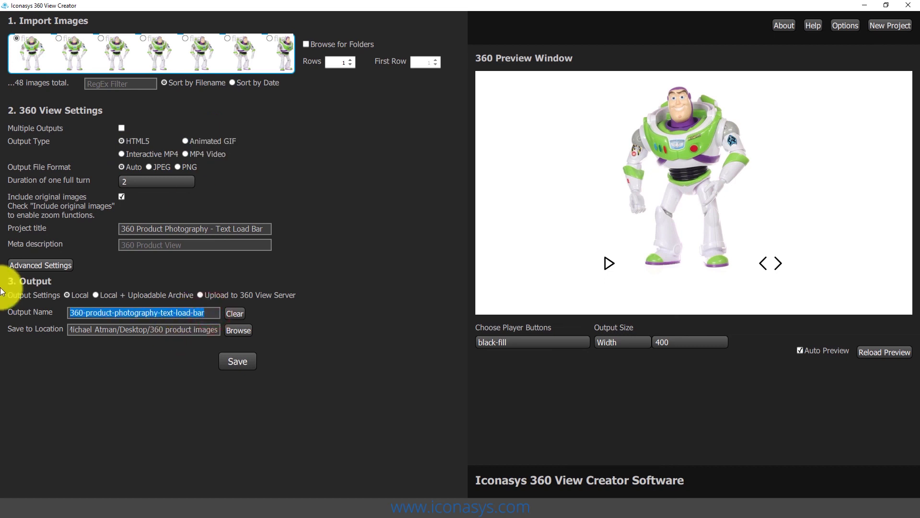
pyautogui.write('buzz-3')
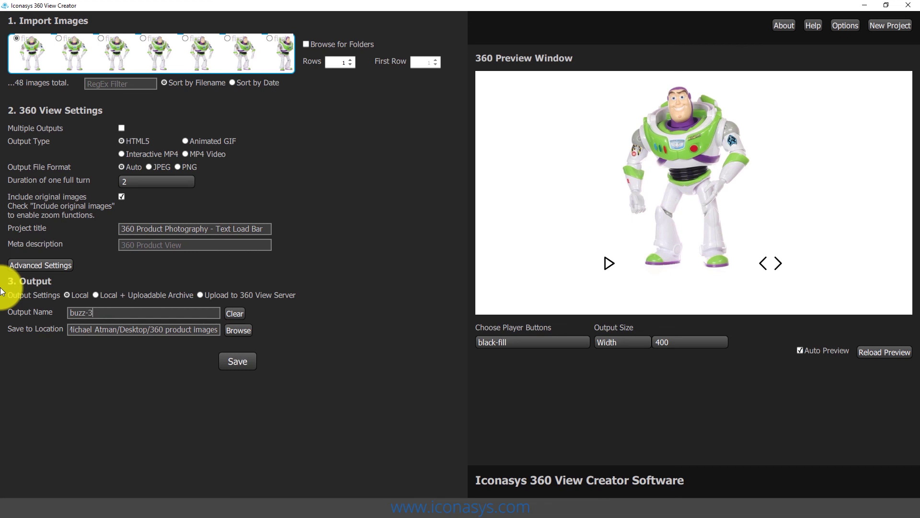
pyautogui.write('60')
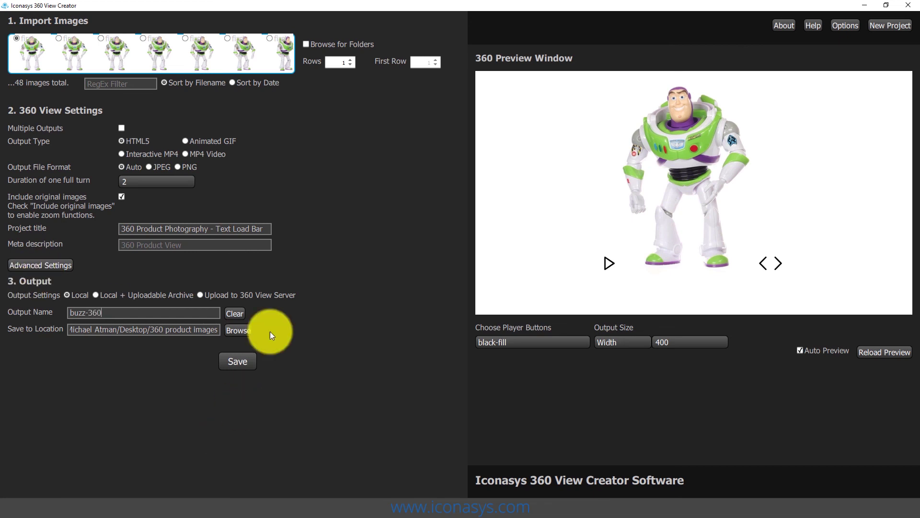
pyautogui.click(243, 330)
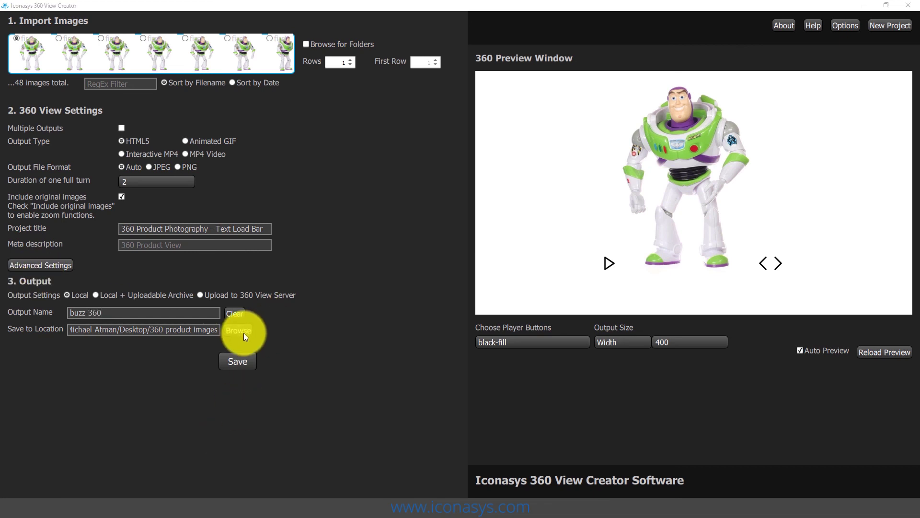
pyautogui.click(41, 101)
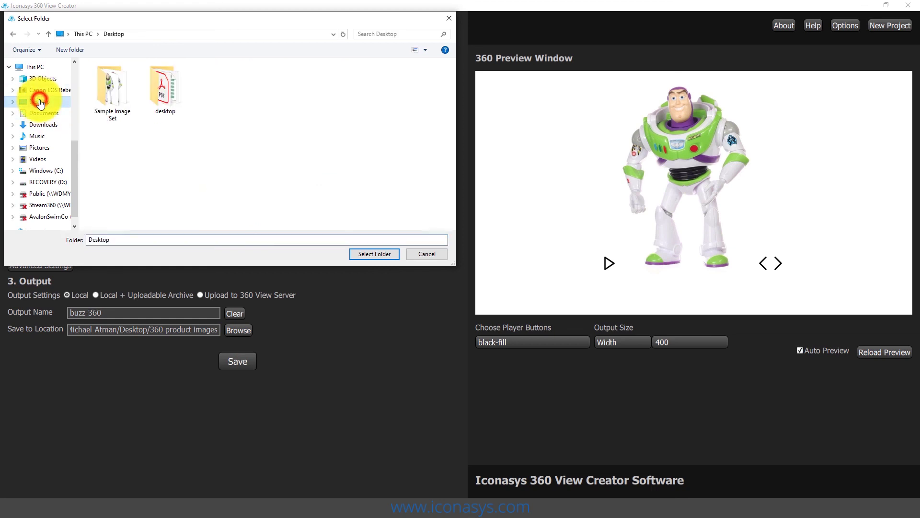
pyautogui.doubleClick(102, 99)
pyautogui.click(376, 253)
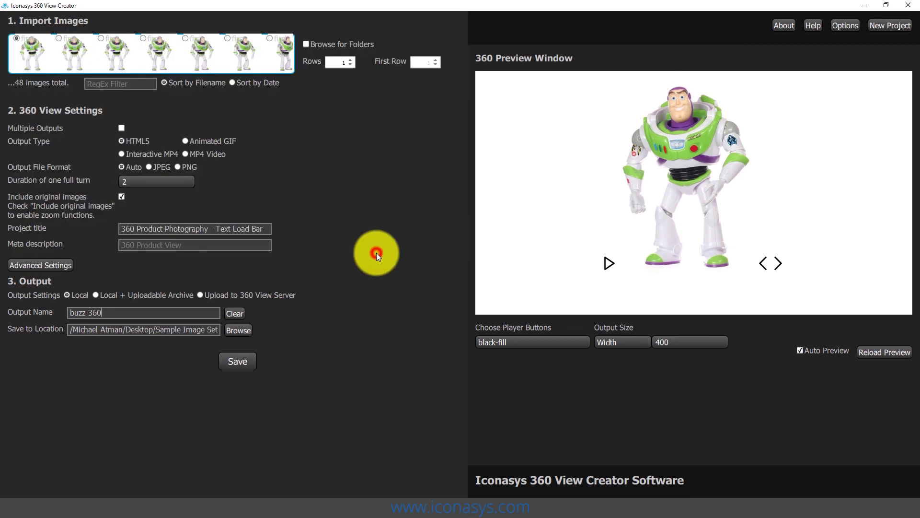
pyautogui.click(233, 360)
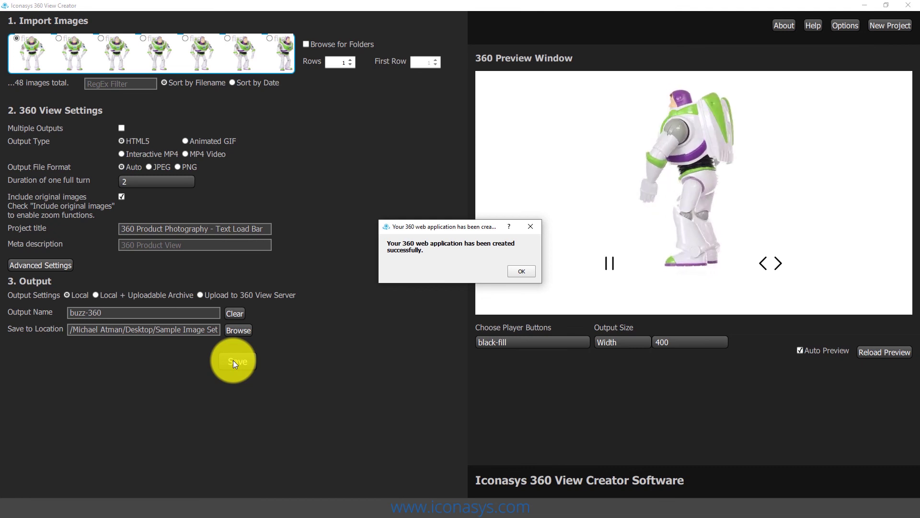
# Close the success message, then pause the preview and turn Buzz to a side profile.
pyautogui.click(524, 269)
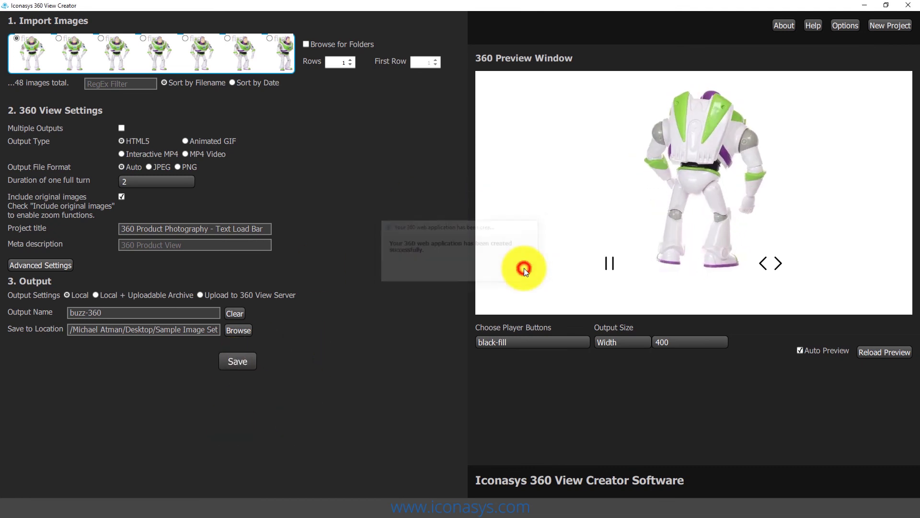
pyautogui.moveTo(787, 158); pyautogui.dragTo(732, 169)
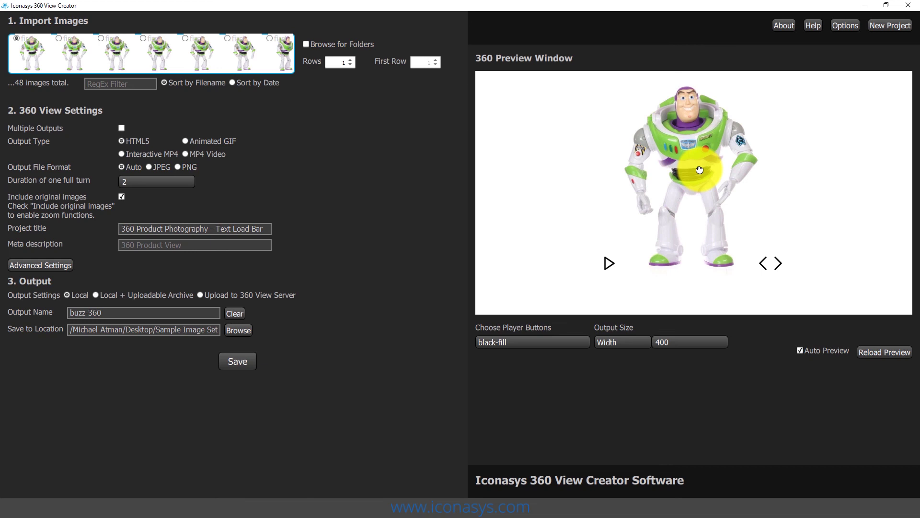
pyautogui.moveTo(700, 169); pyautogui.dragTo(578, 204)
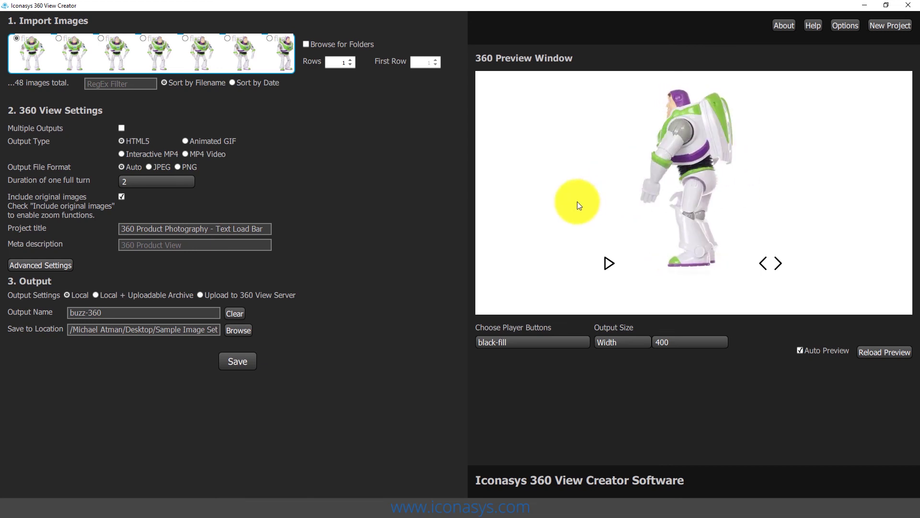